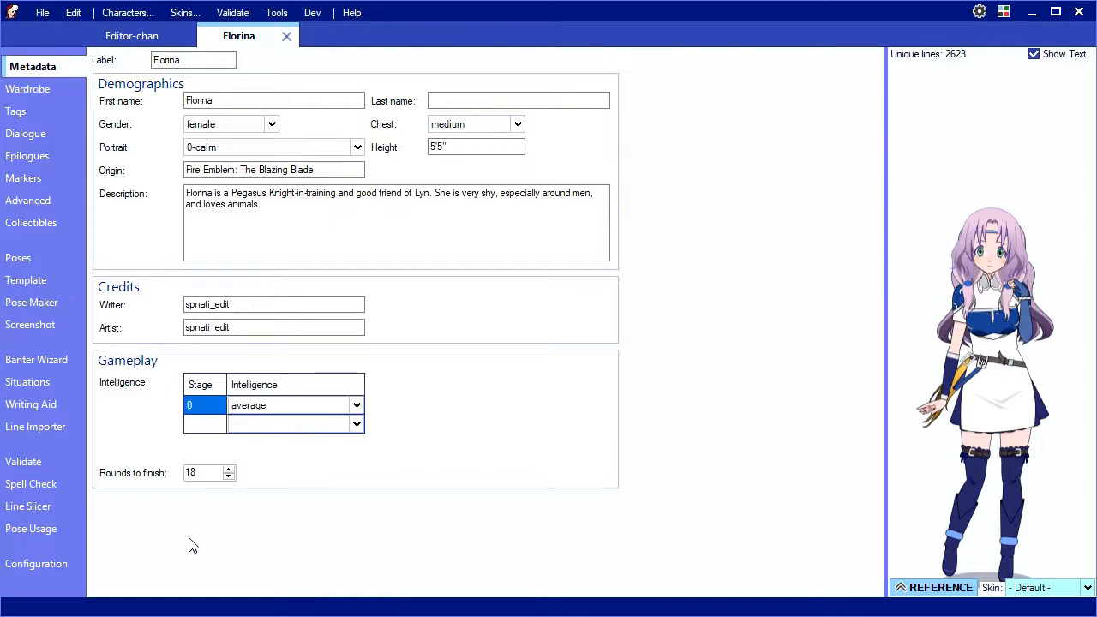
# Open the Pose Usage chart for Florina and look through the bars of the different poses
pyautogui.click(34, 529)
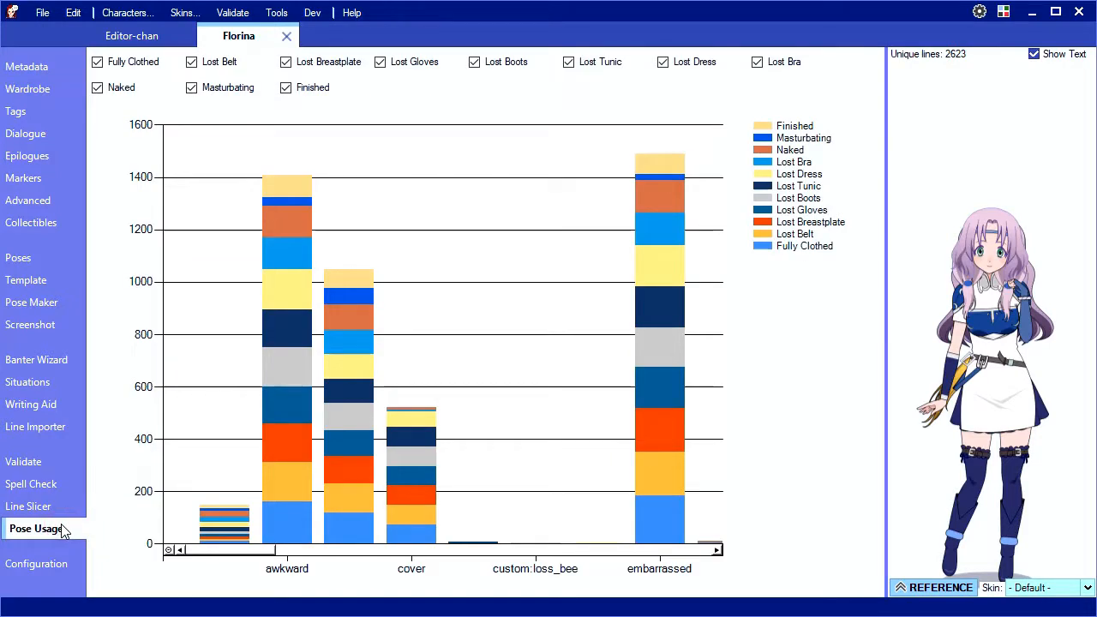
pyautogui.click(228, 551)
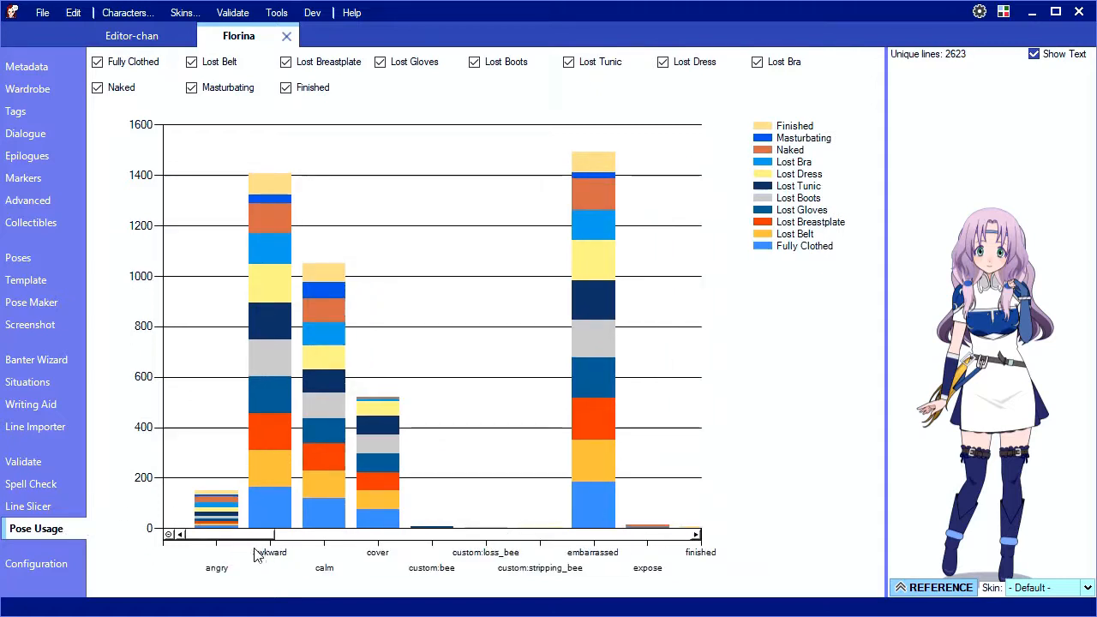
pyautogui.moveTo(237, 536); pyautogui.dragTo(286, 581)
# Exclude the first three and the last three stages from the pose usage chart, keeping Lost Gloves through Lost Bra
pyautogui.click(138, 62)
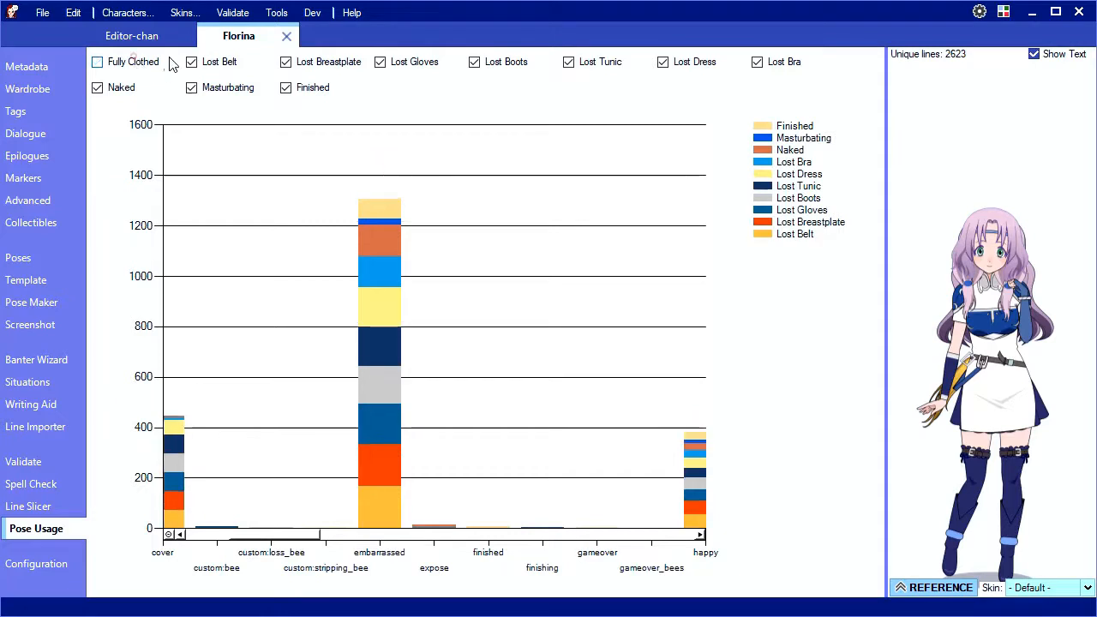
pyautogui.click(193, 63)
pyautogui.click(298, 65)
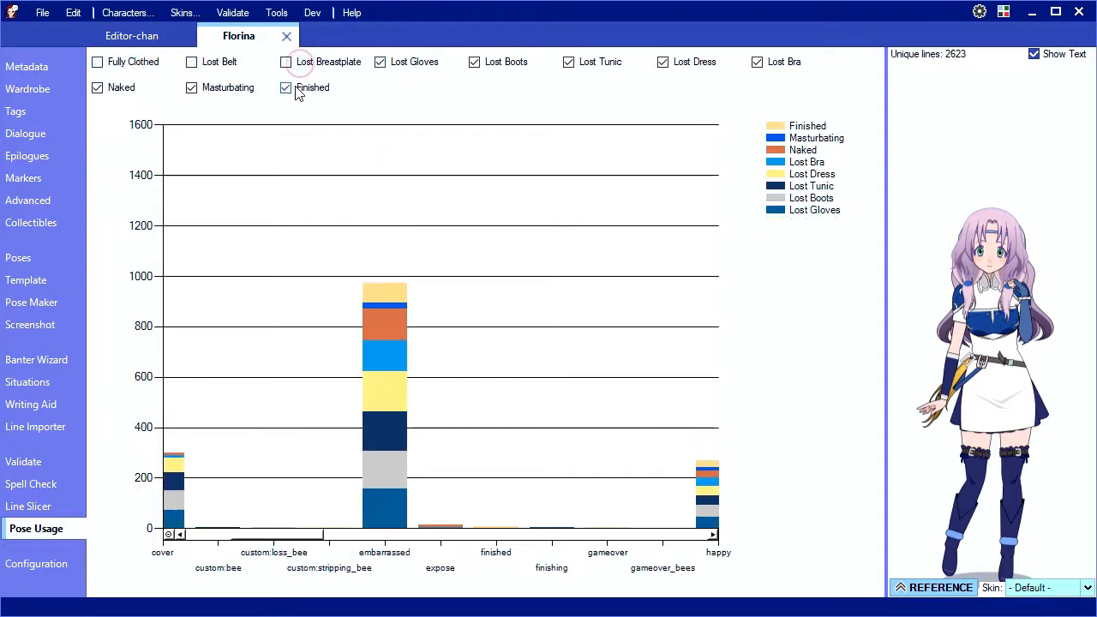
pyautogui.click(293, 87)
pyautogui.click(224, 89)
pyautogui.click(114, 90)
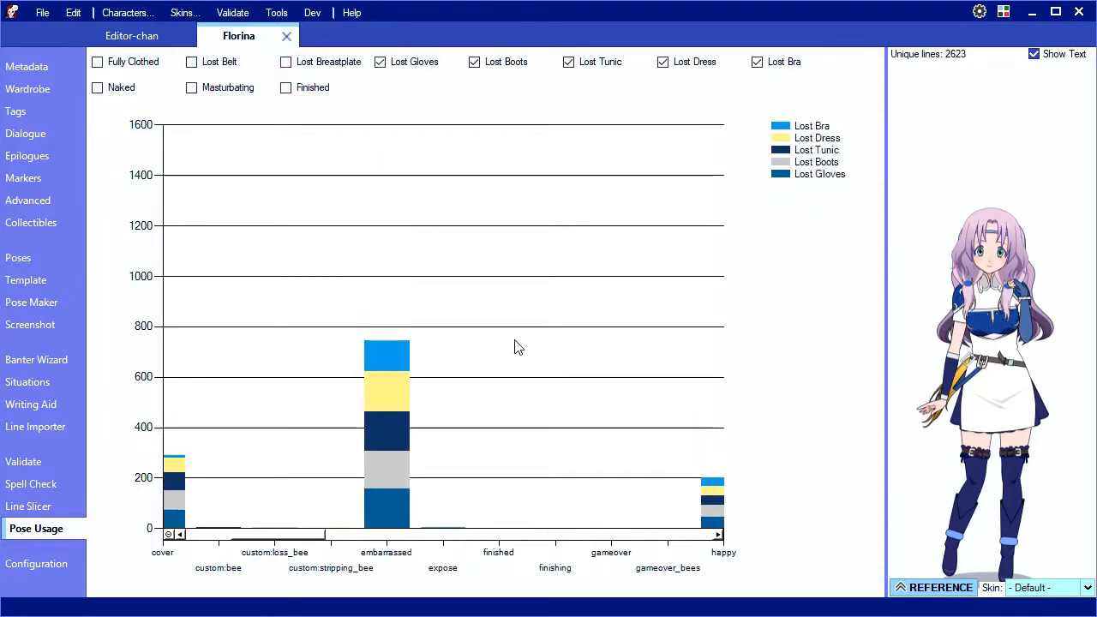
# Open the Line Slicer and add a slice that groups the lines by Case Stage
pyautogui.click(44, 506)
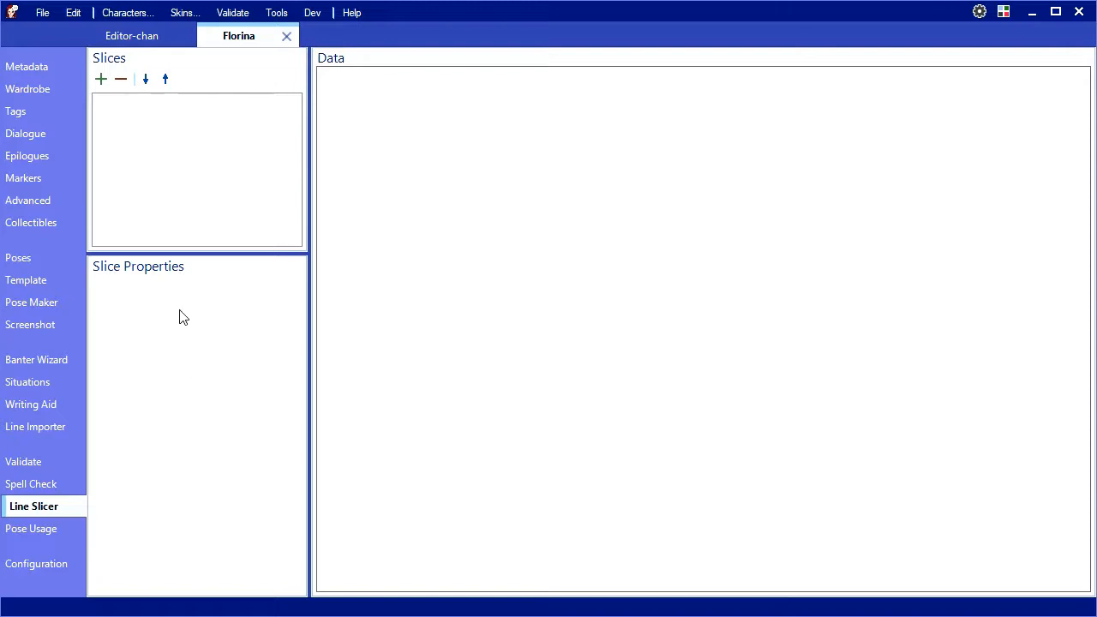
pyautogui.click(100, 81)
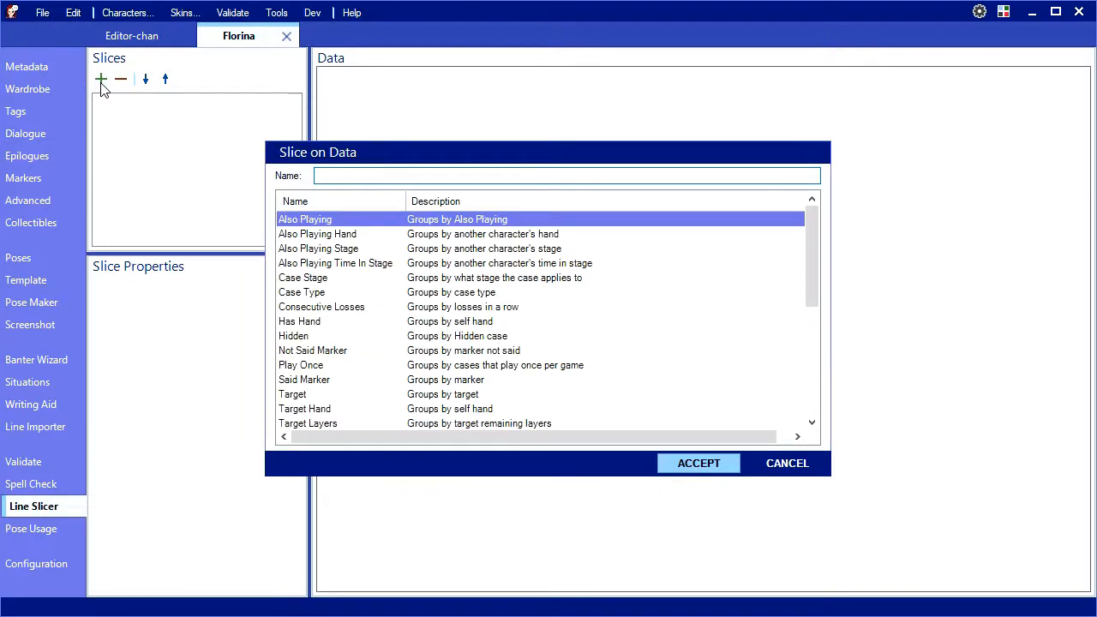
pyautogui.doubleClick(302, 278)
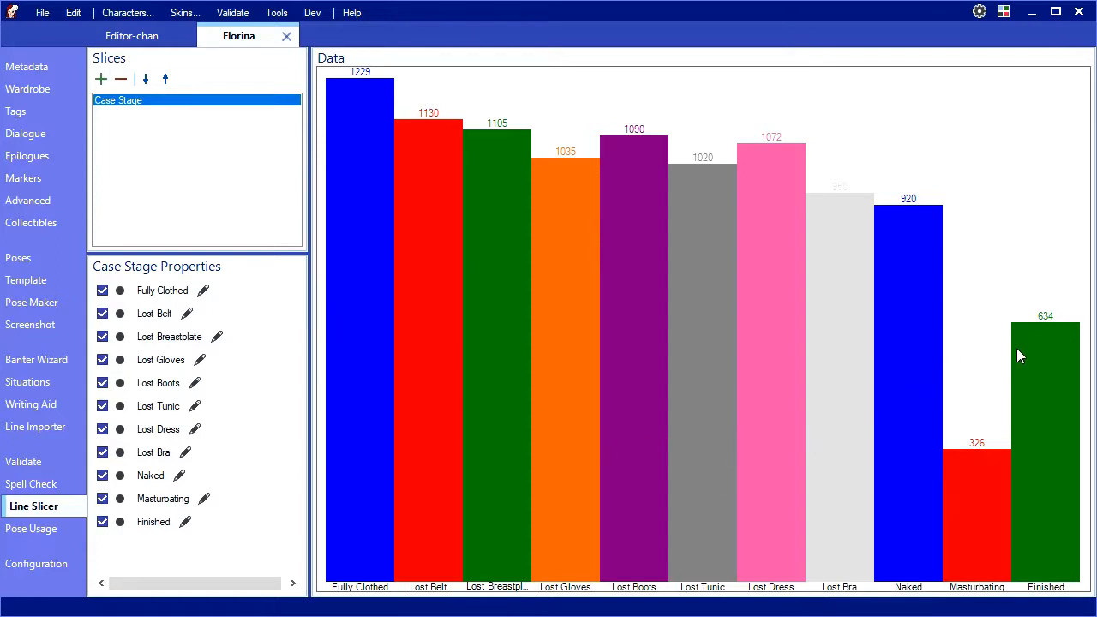
# Replace the Case Stage slice with a Case Type slice
pyautogui.click(122, 81)
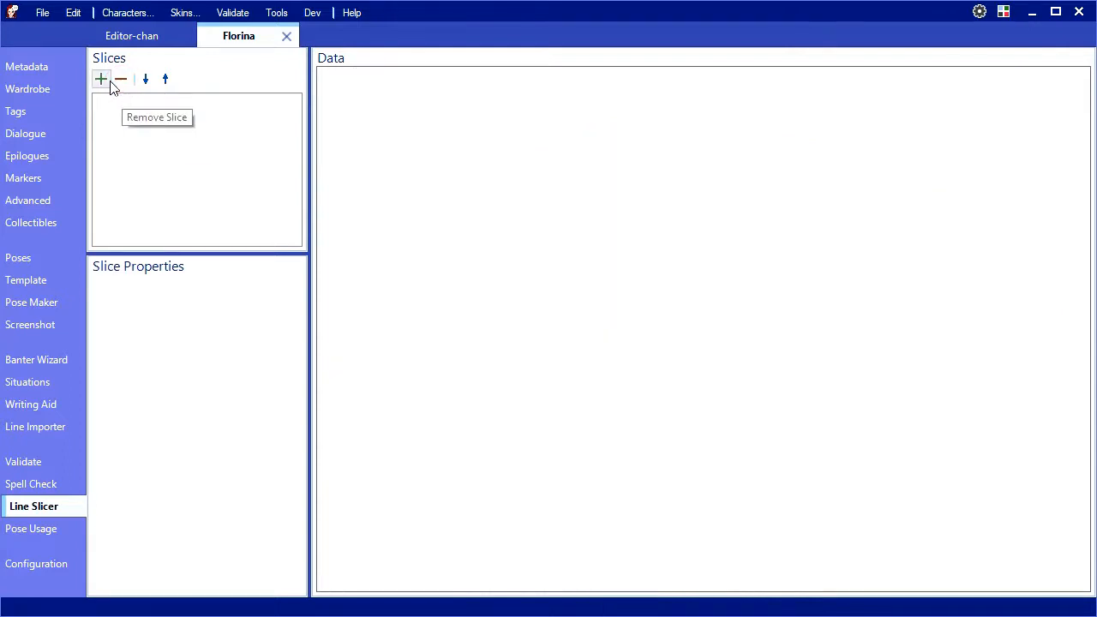
pyautogui.click(101, 79)
pyautogui.doubleClick(316, 295)
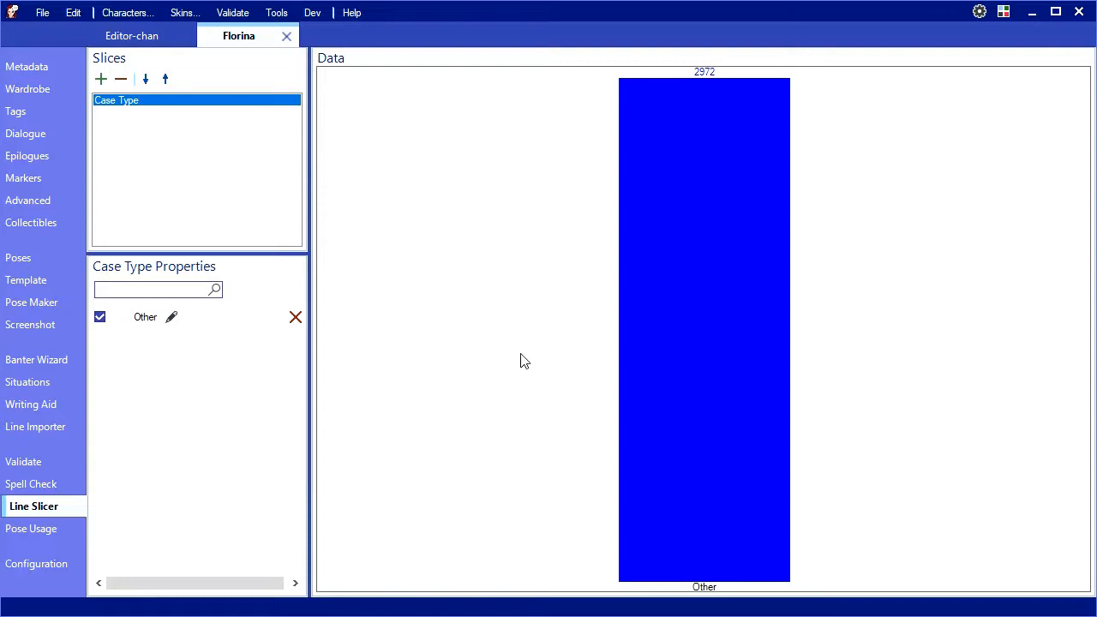
# Add the Hand=Good, Hand=Okay, Hand=Bad and Hand=Any case types to the slice and exclude Other from the chart
pyautogui.click(214, 291)
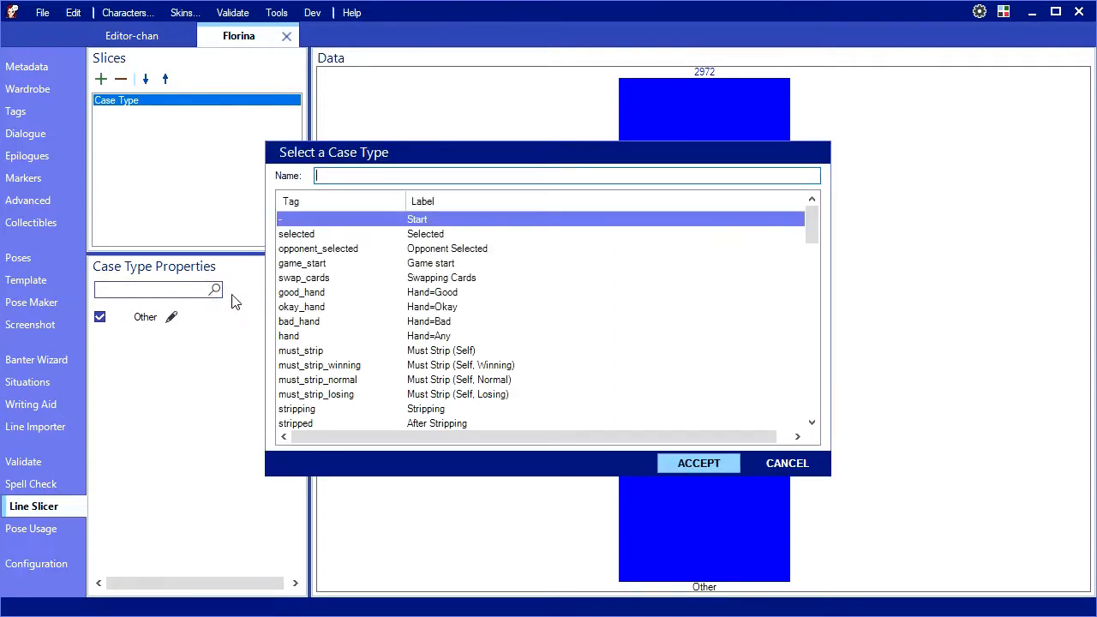
pyautogui.doubleClick(307, 301)
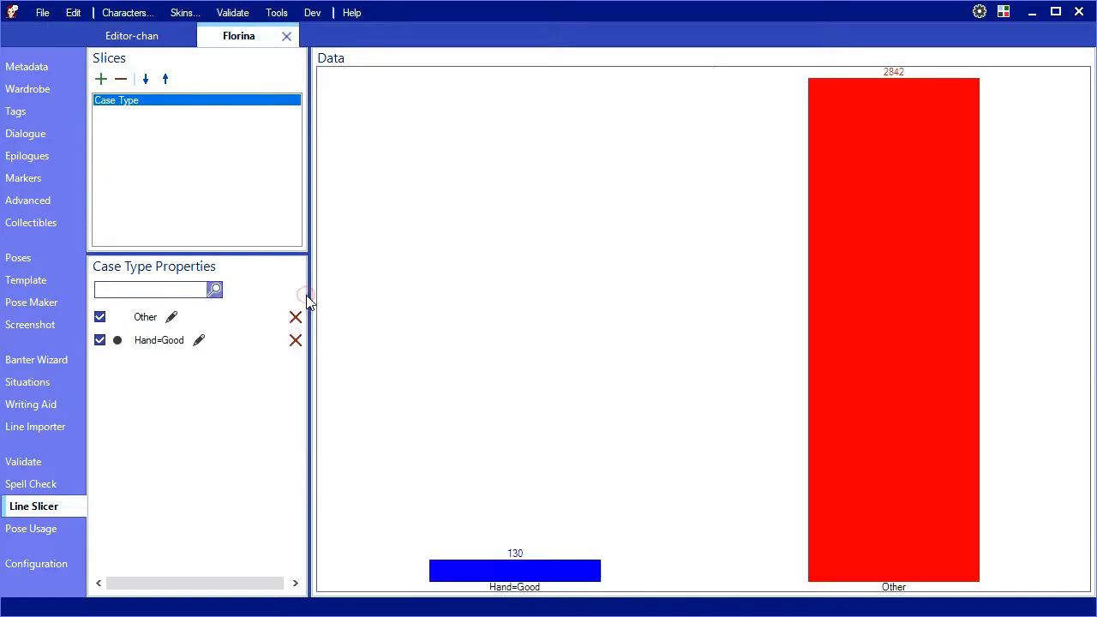
pyautogui.click(214, 290)
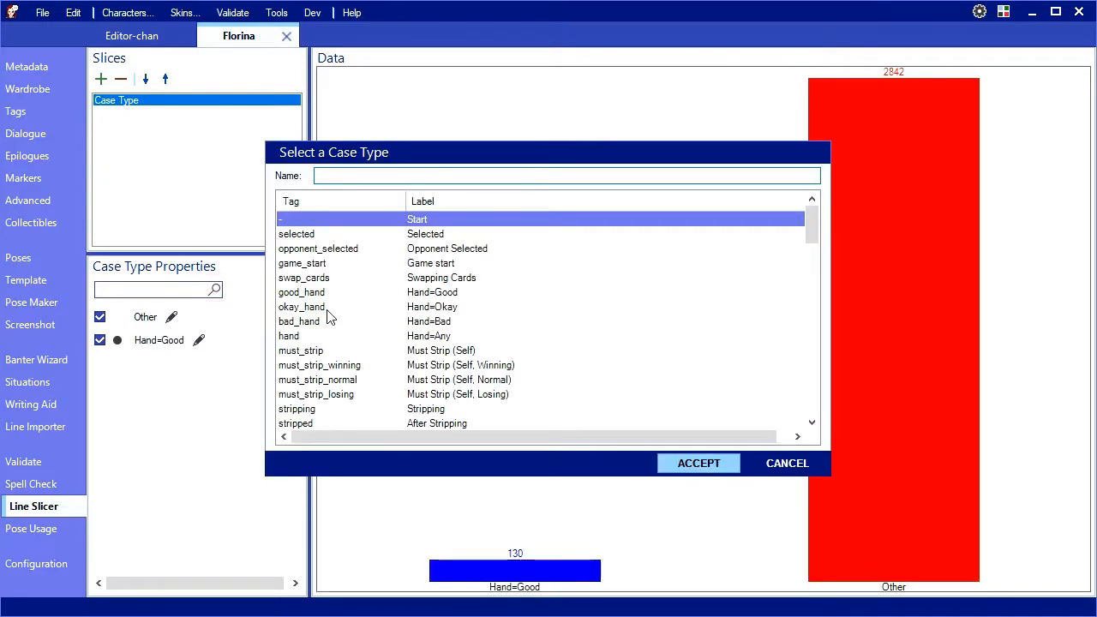
pyautogui.doubleClick(319, 309)
pyautogui.click(215, 291)
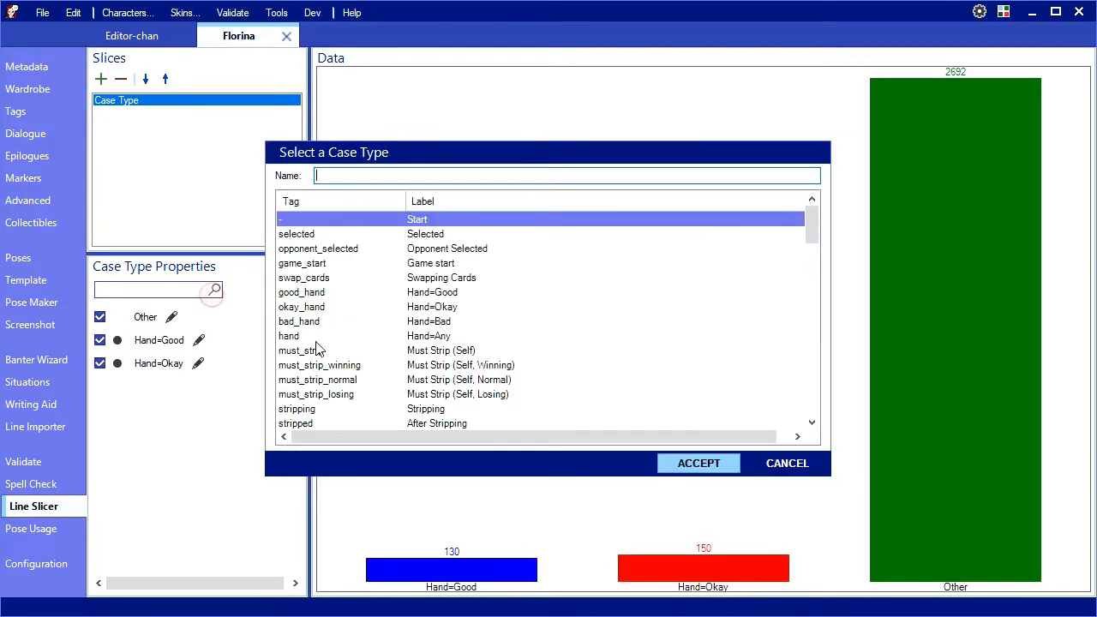
pyautogui.doubleClick(308, 321)
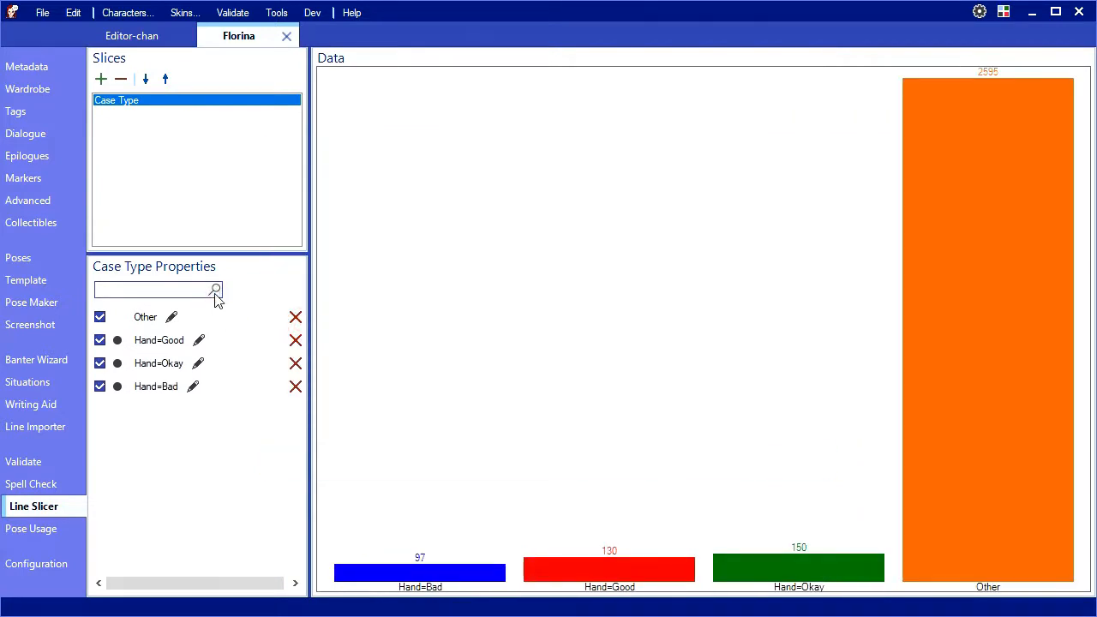
pyautogui.click(214, 290)
pyautogui.doubleClick(290, 336)
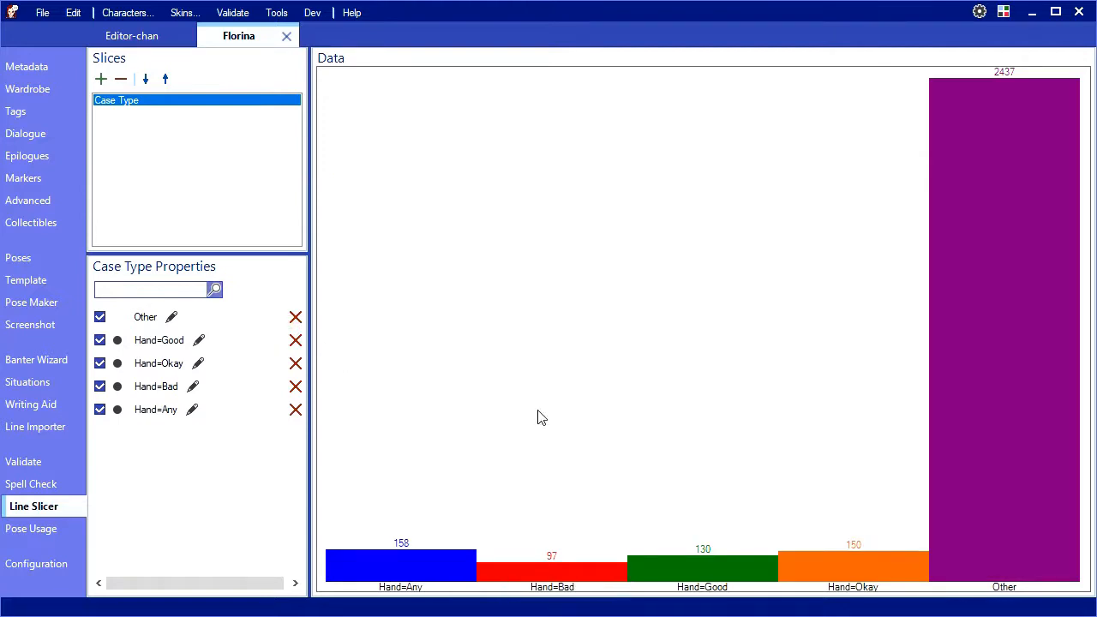
pyautogui.click(100, 317)
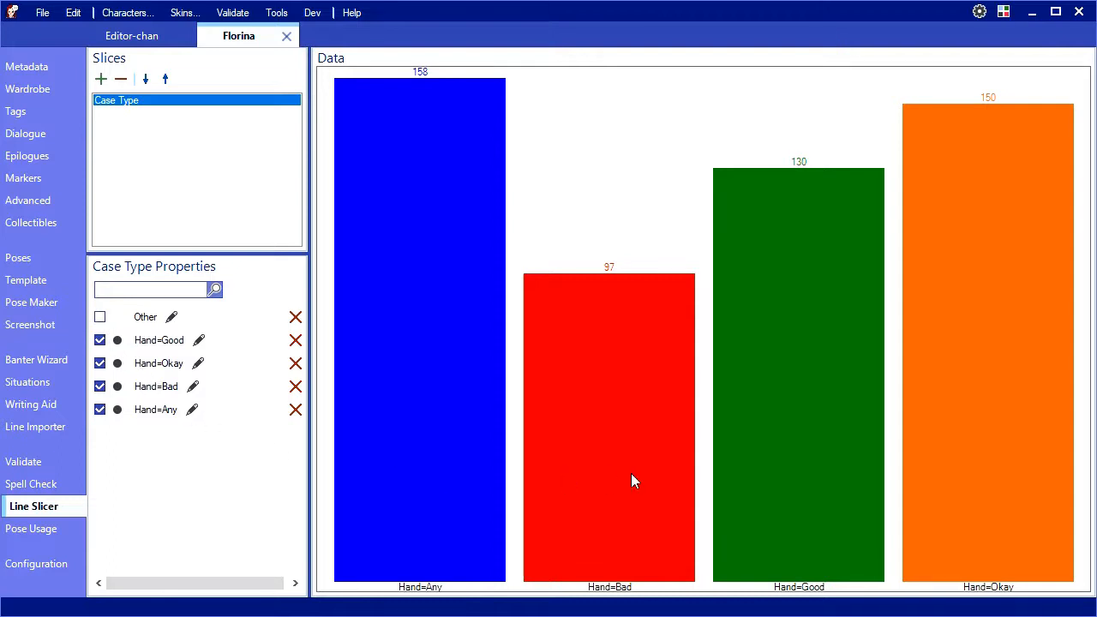
# Merge the four Hand case types into a single group and rename it Hands
pyautogui.click(117, 341)
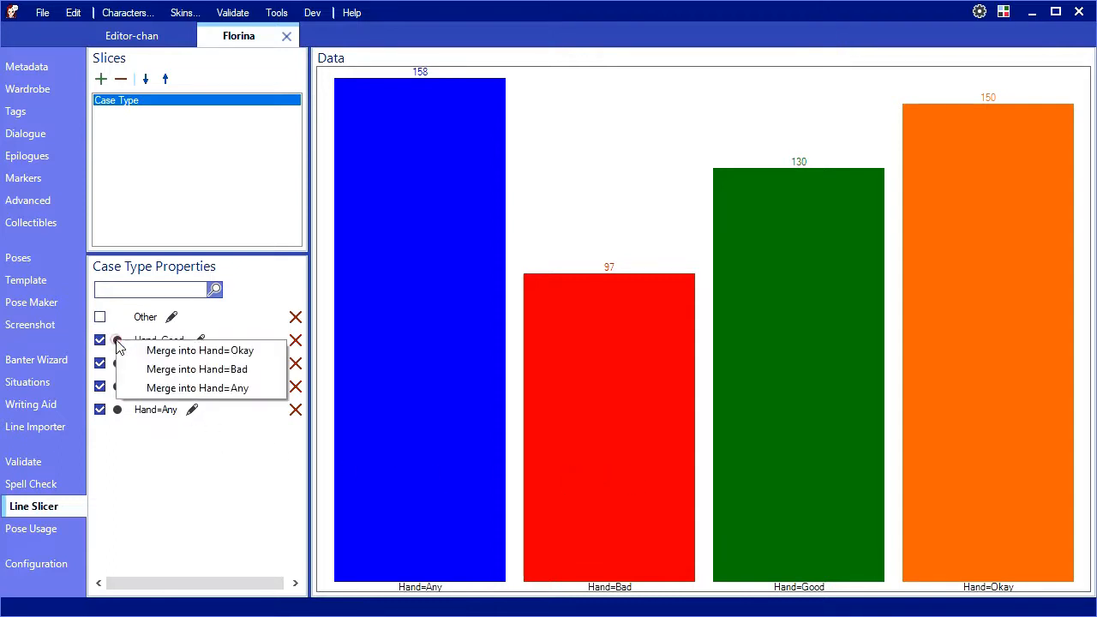
pyautogui.click(137, 351)
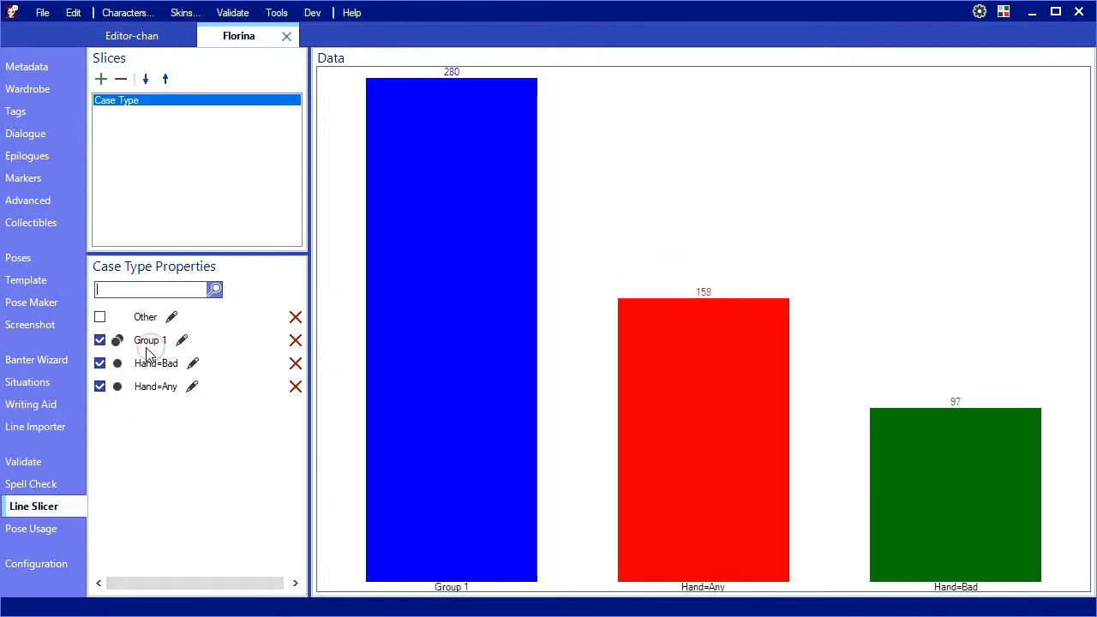
pyautogui.click(117, 364)
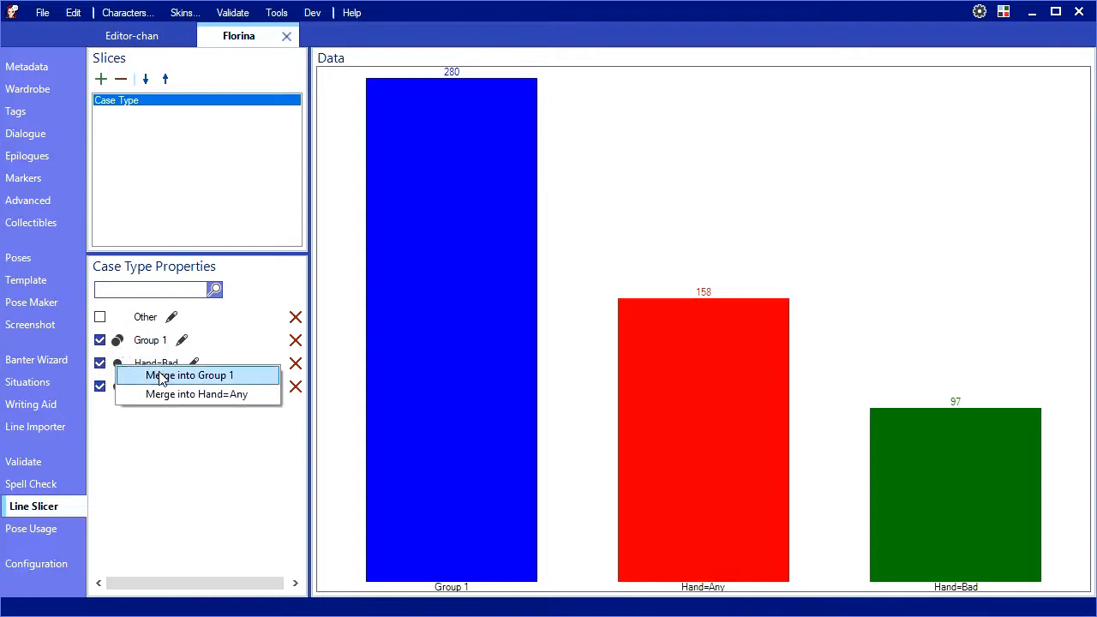
pyautogui.click(159, 375)
pyautogui.click(117, 363)
pyautogui.click(161, 374)
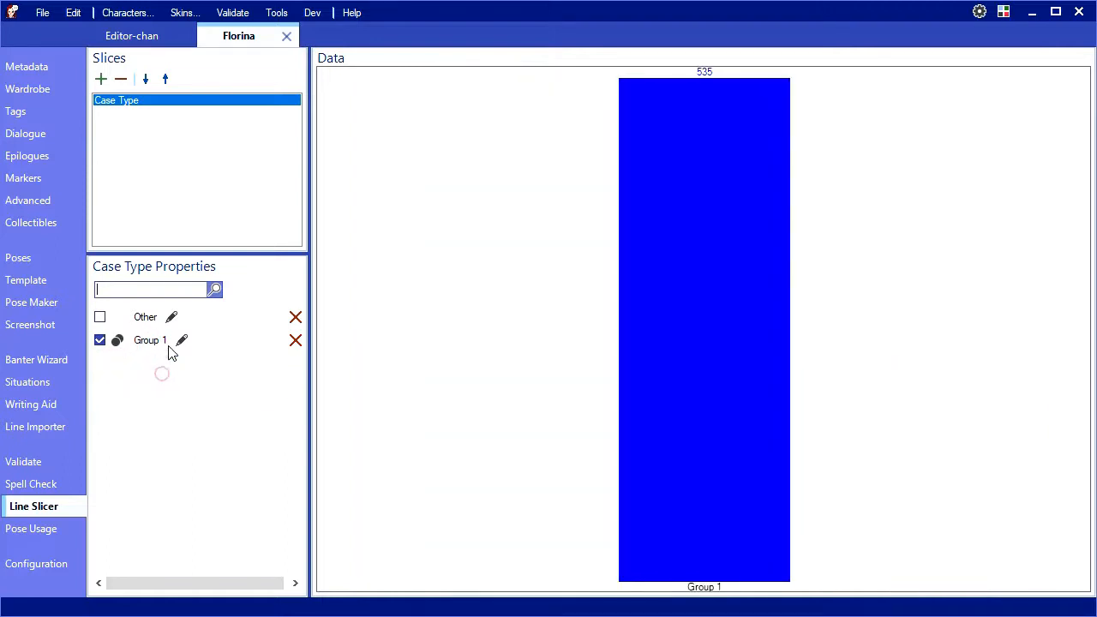
pyautogui.click(182, 341)
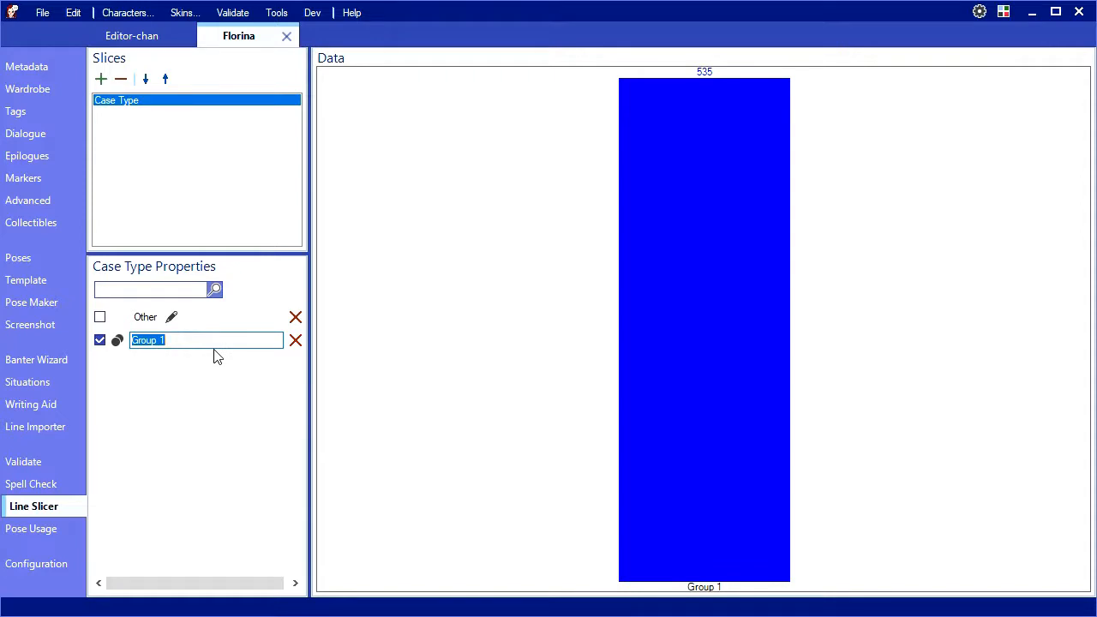
pyautogui.write('Hands')
pyautogui.press('Return')
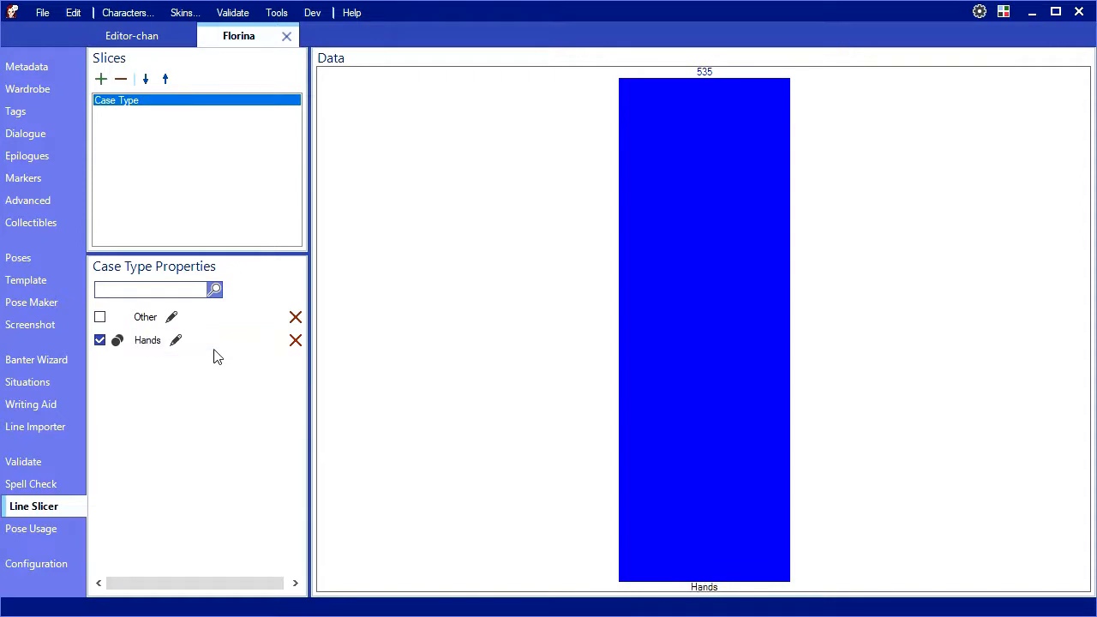
# Add the Must Strip (Self) case type and its Winning, Normal and Losing variants to the slice beside the Hands group
pyautogui.click(215, 289)
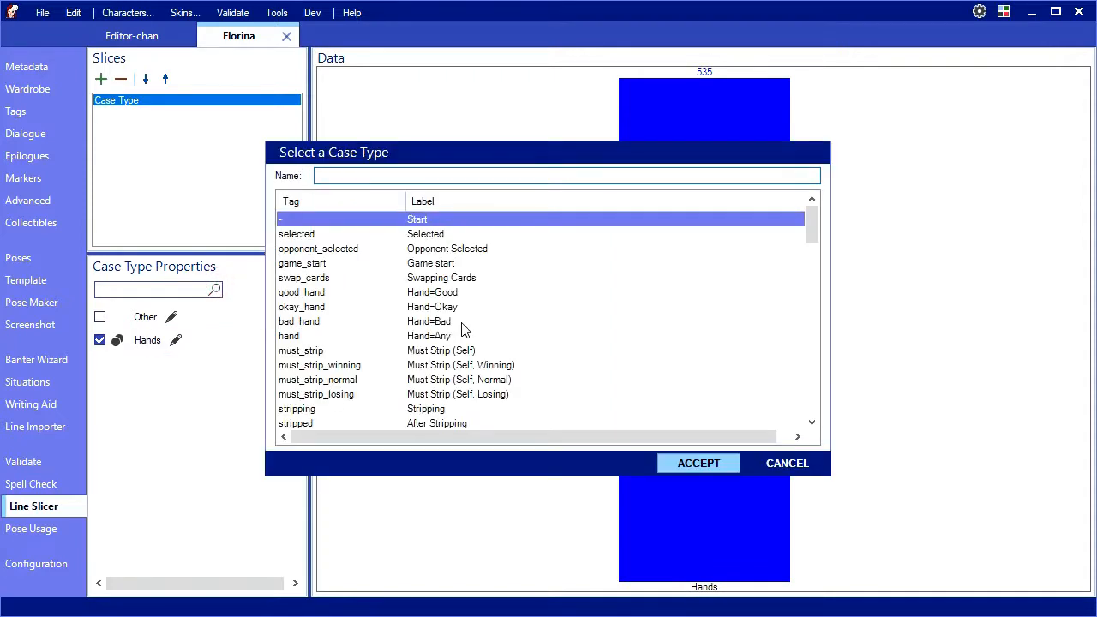
pyautogui.doubleClick(326, 347)
pyautogui.click(215, 290)
pyautogui.doubleClick(316, 363)
pyautogui.click(216, 290)
pyautogui.doubleClick(316, 379)
pyautogui.click(215, 290)
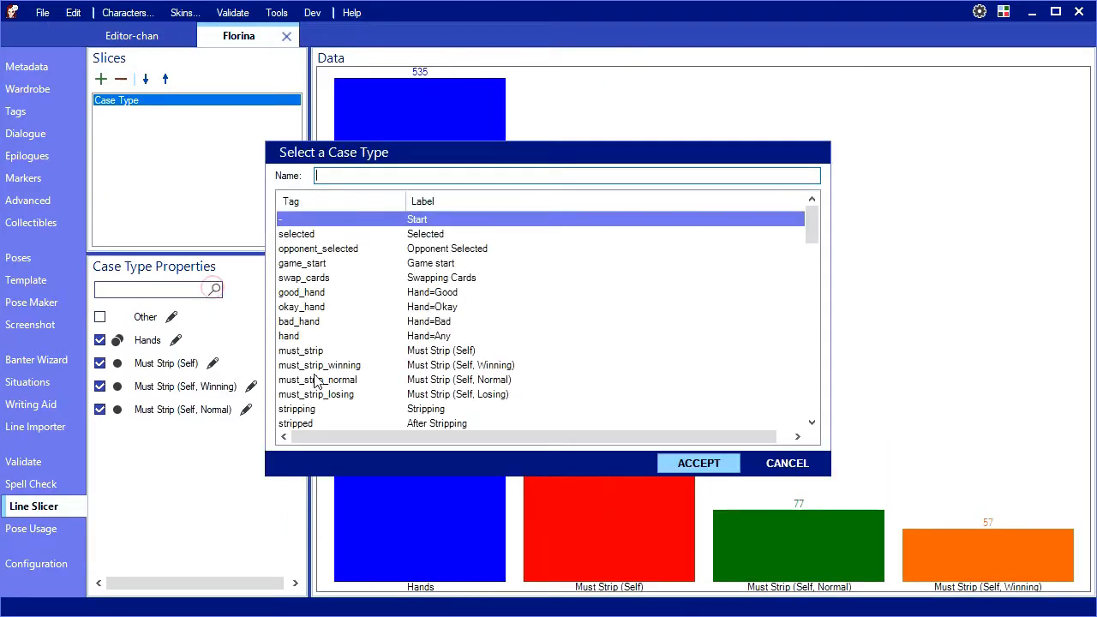
pyautogui.doubleClick(317, 394)
# Merge the four Must Strip case types into one group named Stripping
pyautogui.click(117, 365)
pyautogui.click(175, 395)
pyautogui.write('Stripping')
pyautogui.press('Return')
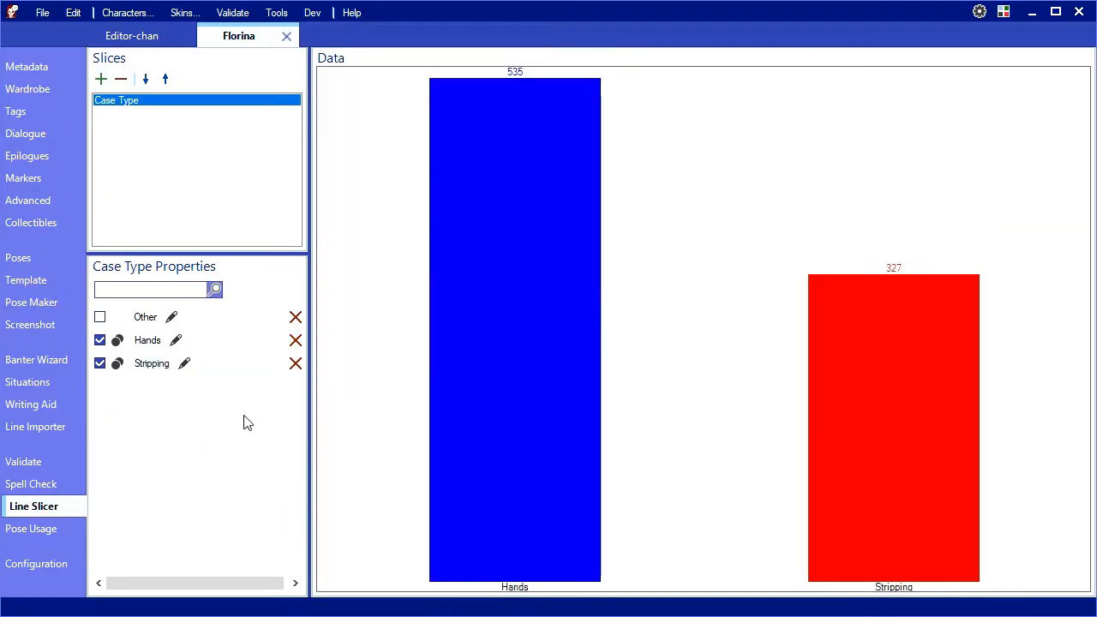
# Remove the grouped Case Type slice and build a two-level breakdown with Case Stage first and a fresh Case Type slice second
pyautogui.click(122, 81)
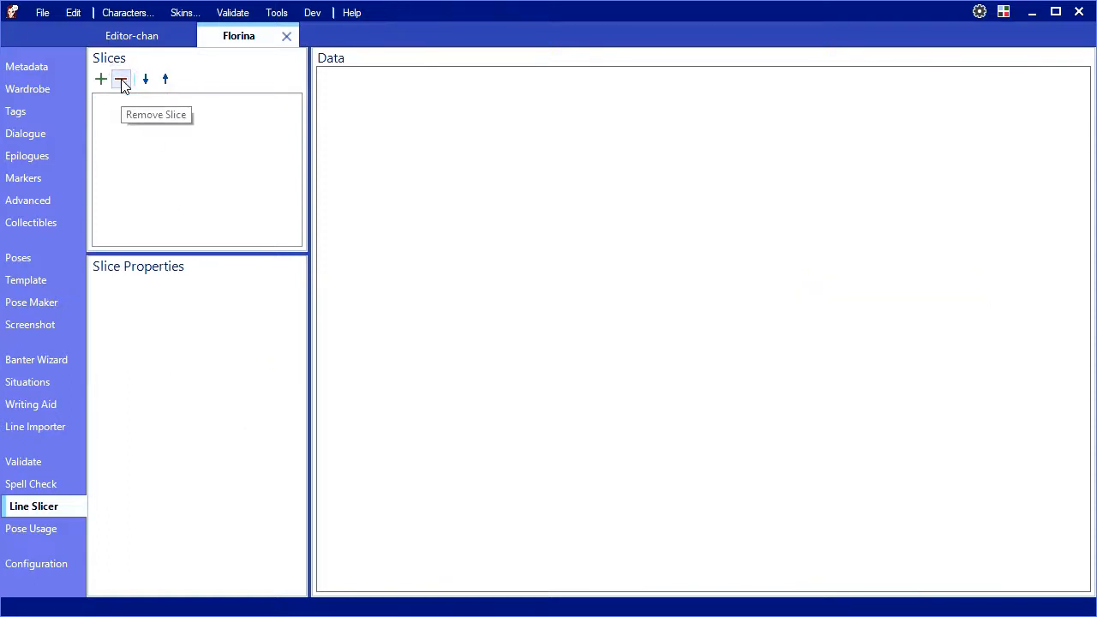
pyautogui.click(101, 78)
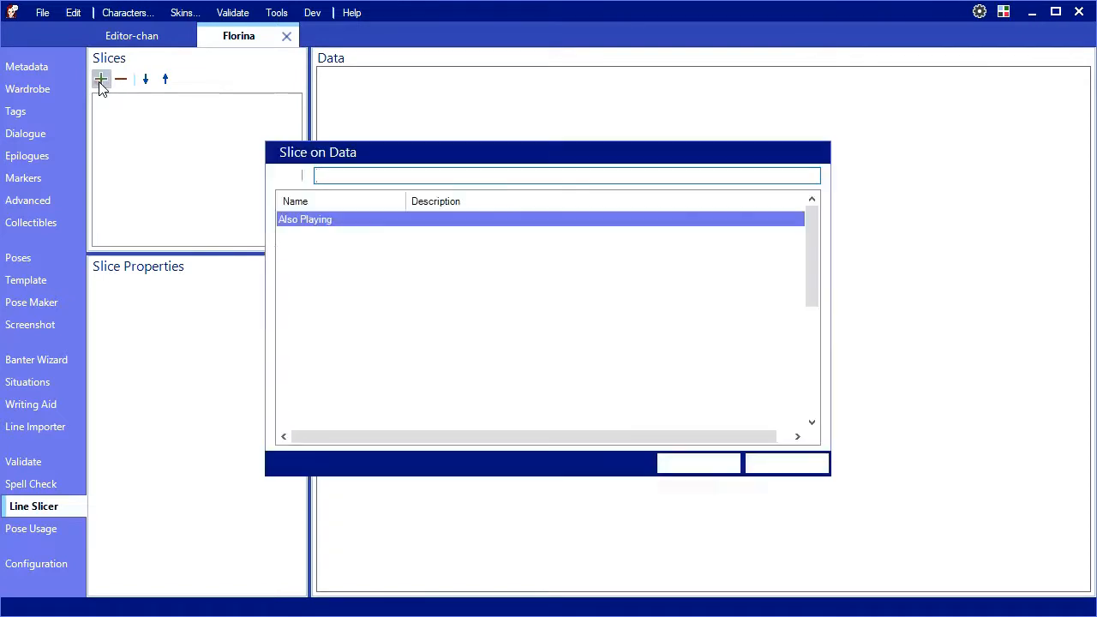
pyautogui.doubleClick(311, 280)
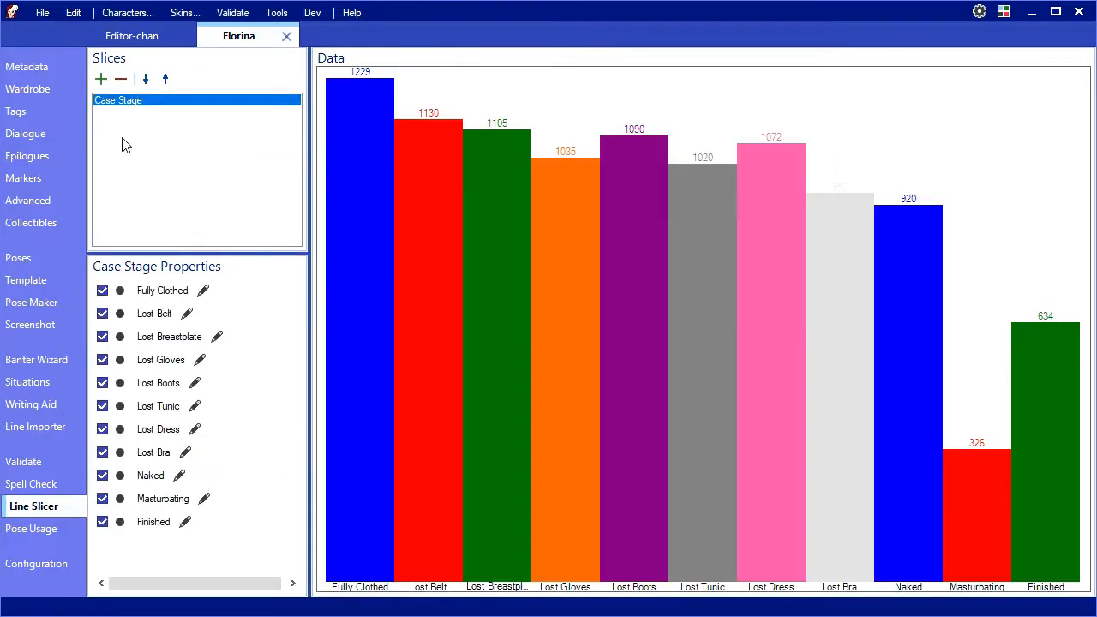
pyautogui.click(101, 79)
pyautogui.doubleClick(307, 297)
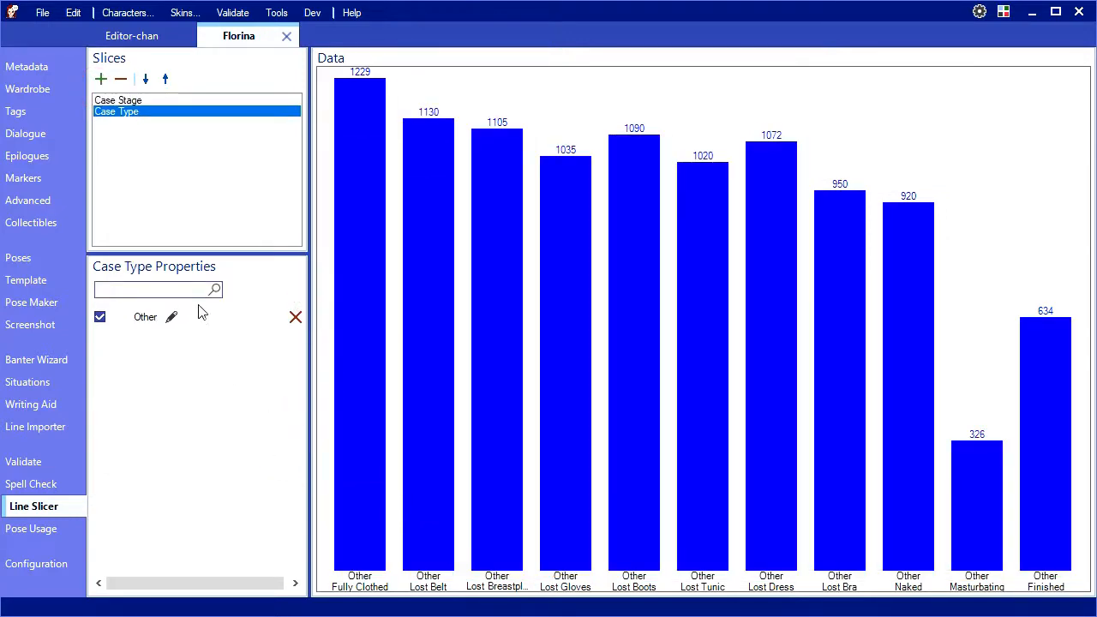
# Add Hand=Good, Hand=Okay, Hand=Bad and Hand=Any to the second-level Case Type slice and exclude Other
pyautogui.click(214, 289)
pyautogui.doubleClick(316, 293)
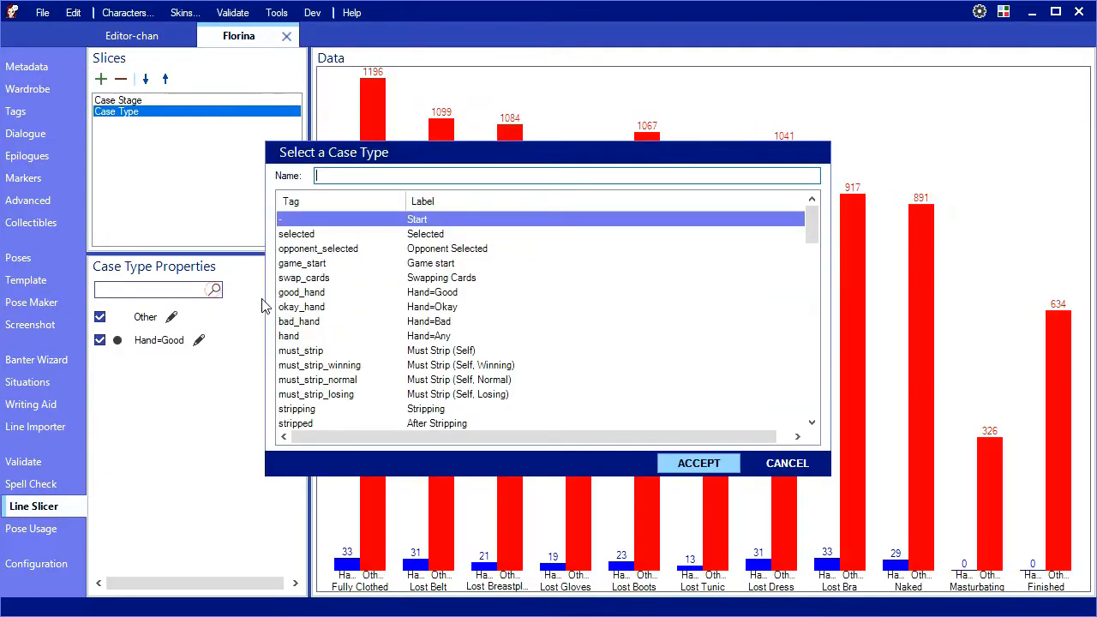
pyautogui.doubleClick(302, 308)
pyautogui.click(214, 290)
pyautogui.doubleClick(325, 322)
pyautogui.click(215, 289)
pyautogui.doubleClick(296, 337)
pyautogui.click(98, 319)
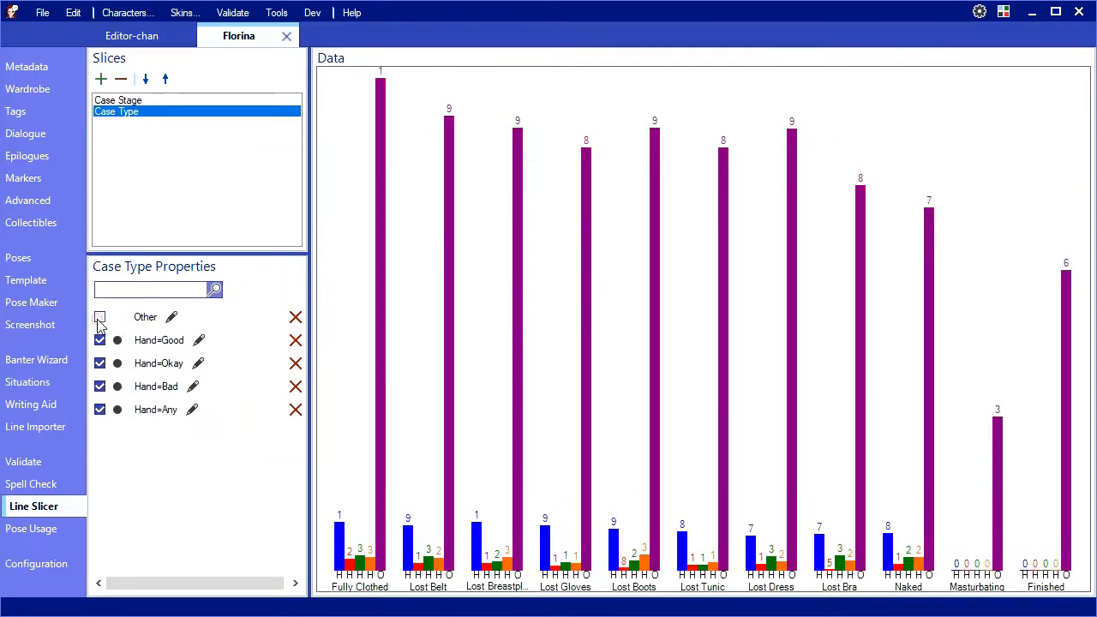
# Merge all the Hand case types into one group within the per-stage breakdown
pyautogui.click(117, 340)
pyautogui.click(172, 348)
pyautogui.click(118, 363)
pyautogui.click(146, 375)
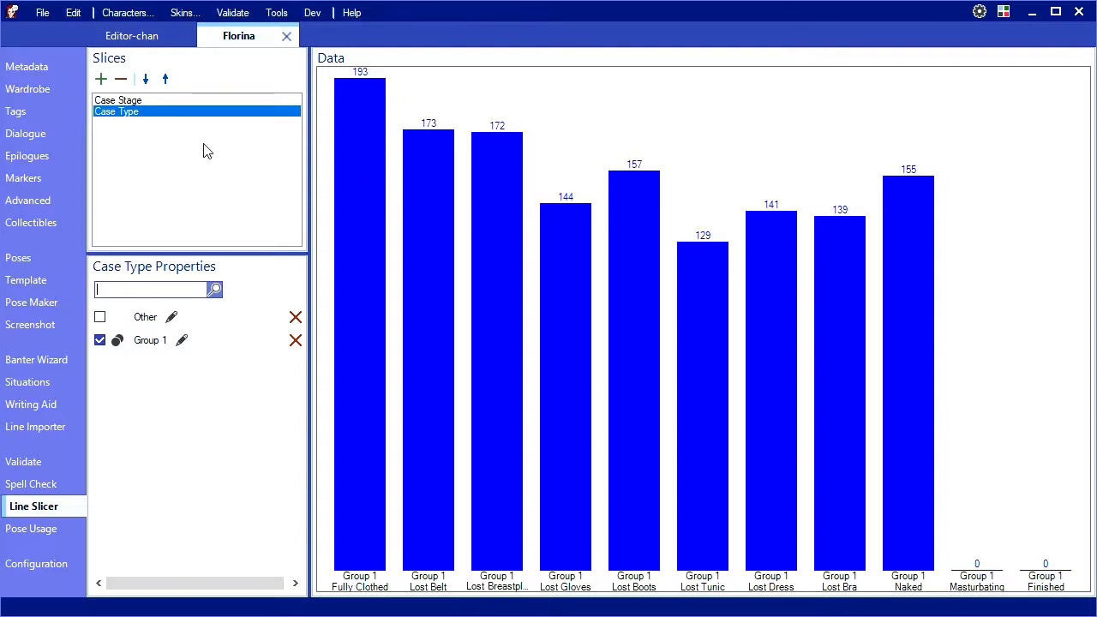
# Remove the Case Type and Case Stage slices so the slice list is empty
pyautogui.click(121, 79)
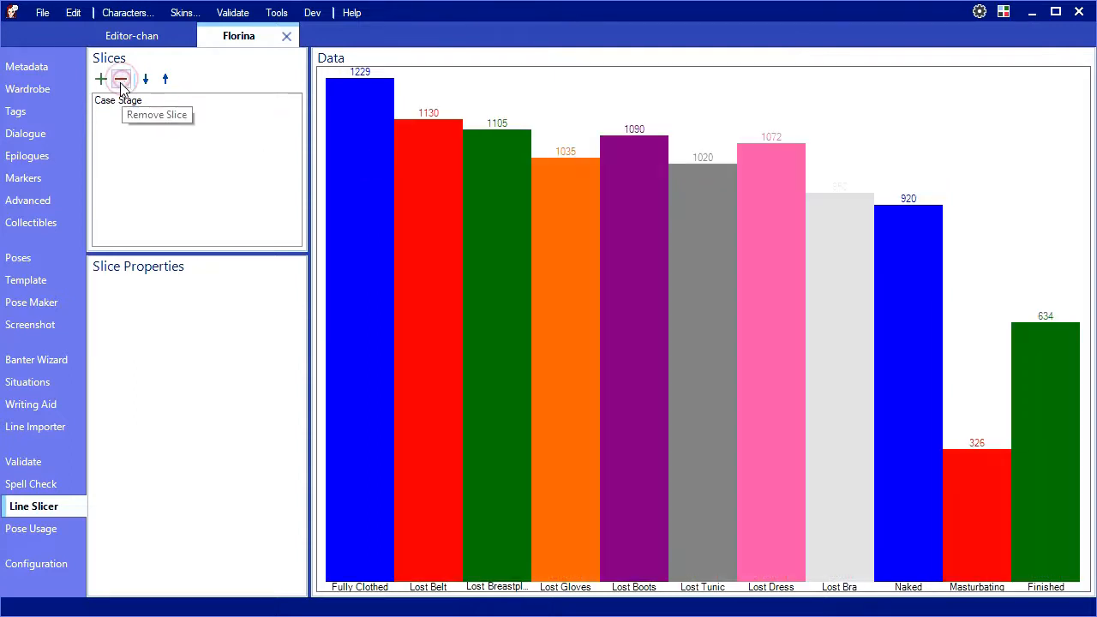
pyautogui.click(116, 81)
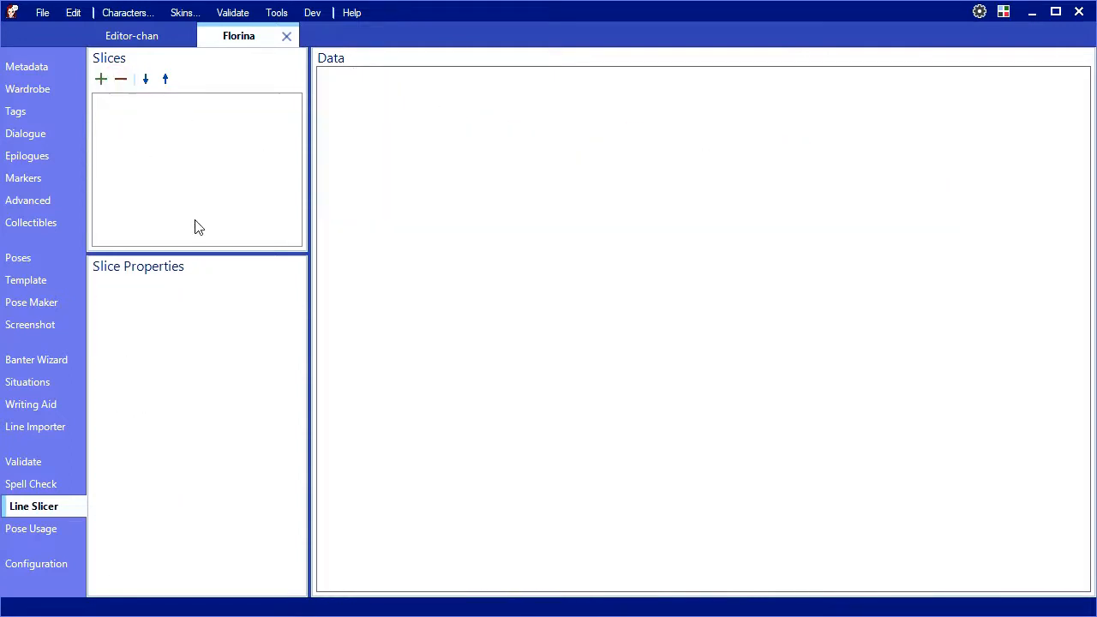
# Add a Target slice for Florina's lines and include Catria as a separate target
pyautogui.click(100, 79)
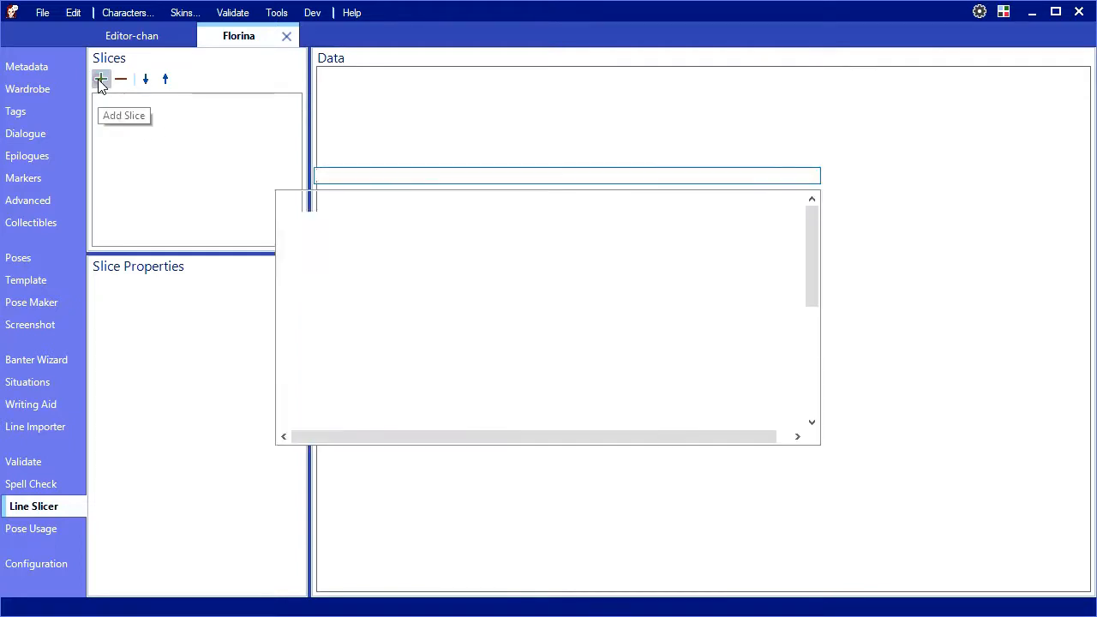
pyautogui.doubleClick(294, 394)
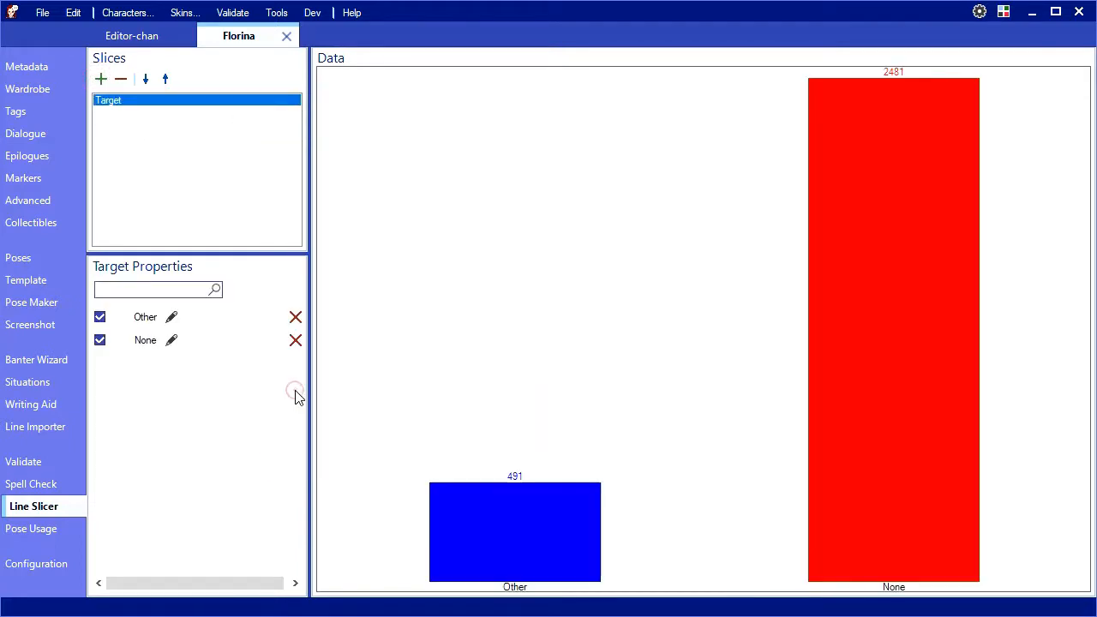
pyautogui.click(212, 289)
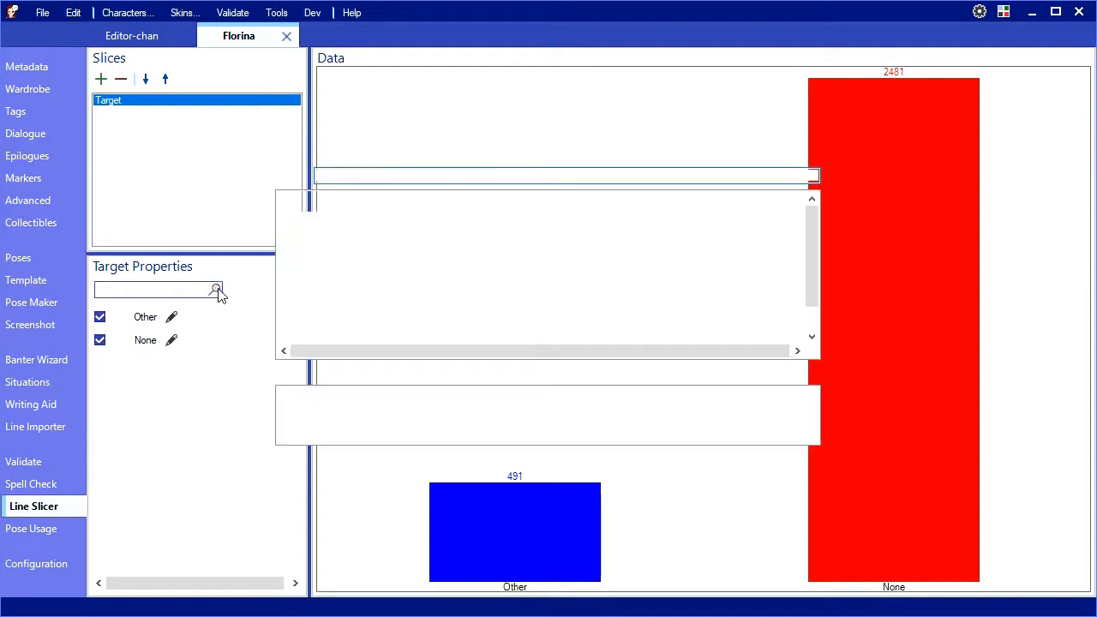
pyautogui.write('ca')
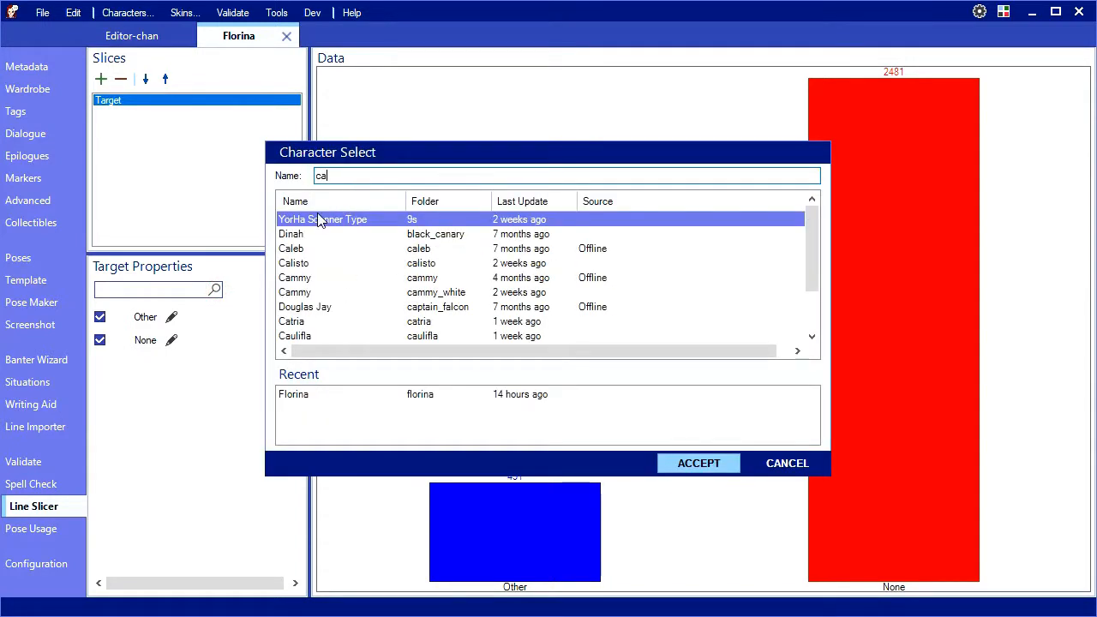
pyautogui.write('t')
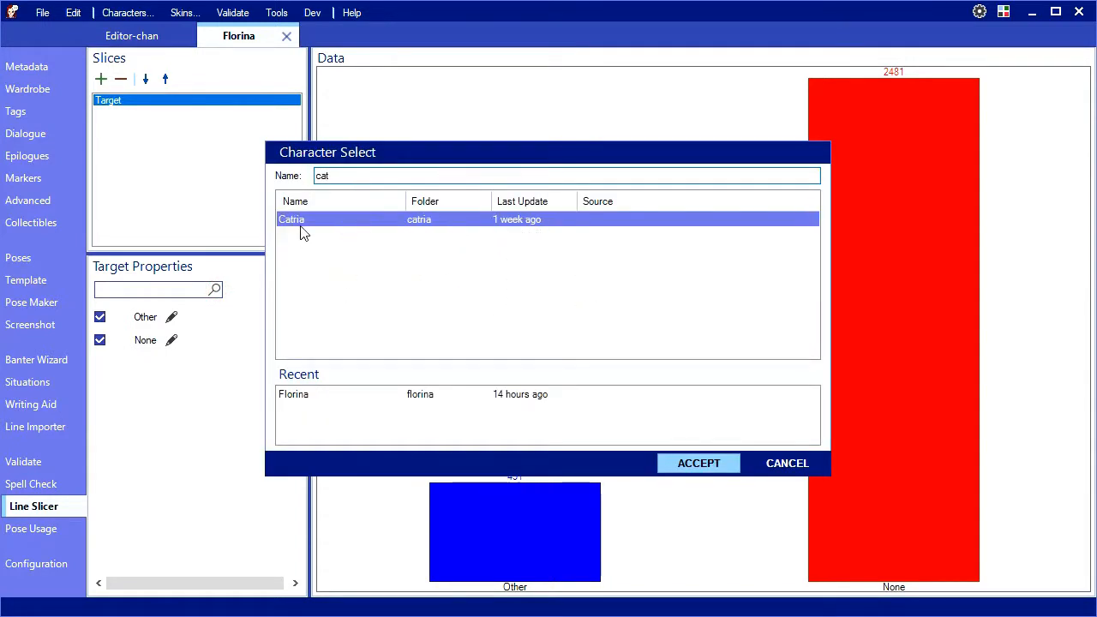
pyautogui.doubleClick(301, 225)
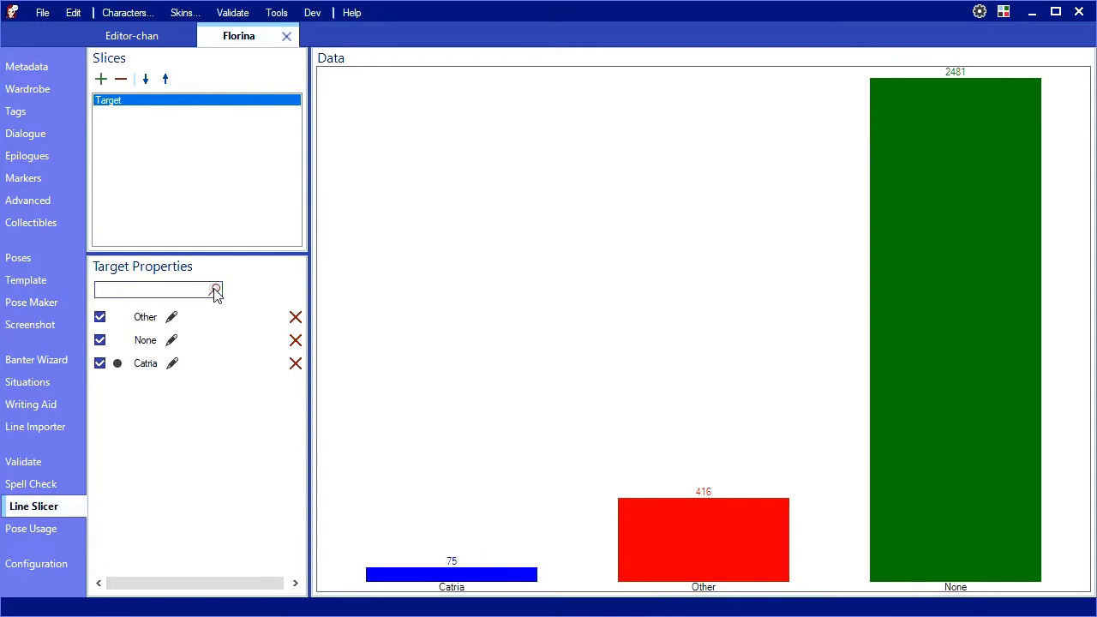
# Add Lyn as another target in the Target slice and exclude None
pyautogui.click(215, 289)
pyautogui.write('lu')
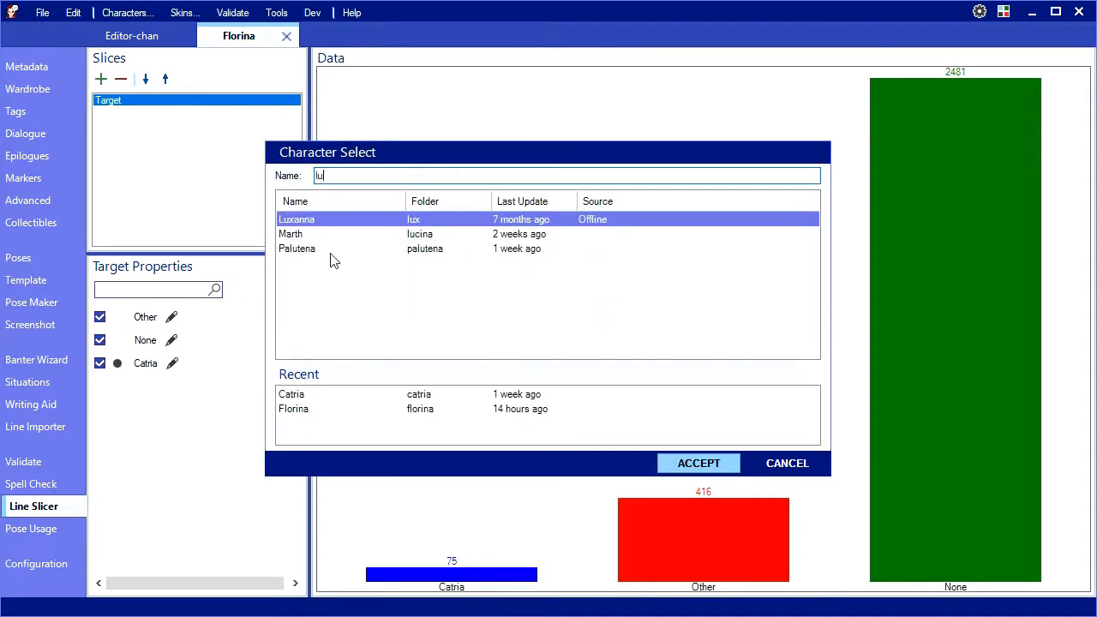
pyautogui.press('BackSpace')
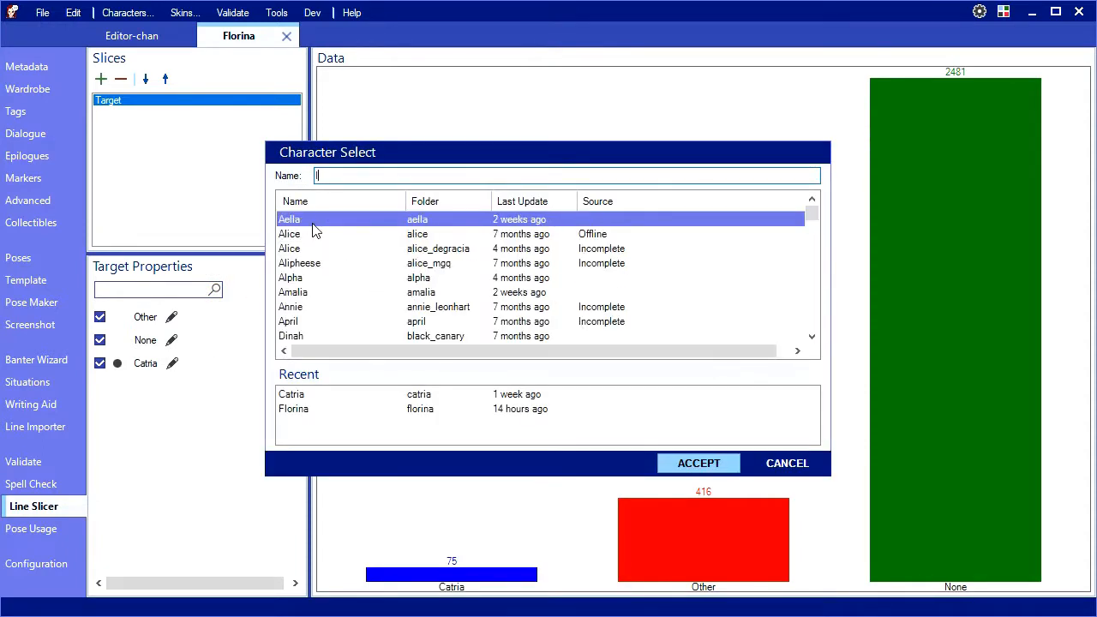
pyautogui.write('y')
pyautogui.click(309, 249)
pyautogui.doubleClick(307, 249)
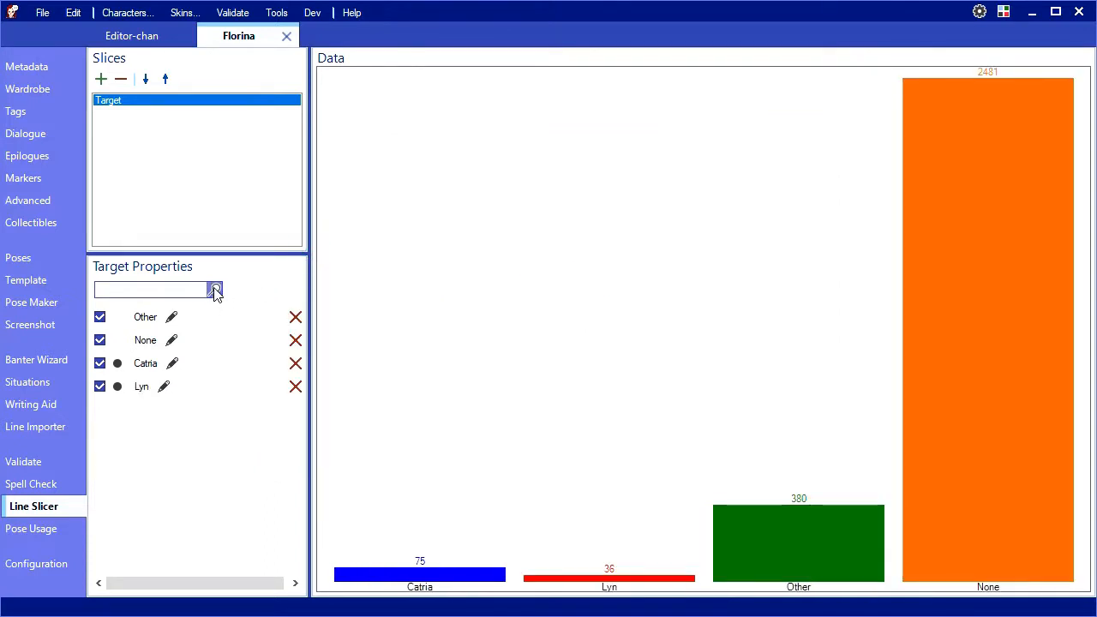
pyautogui.click(101, 340)
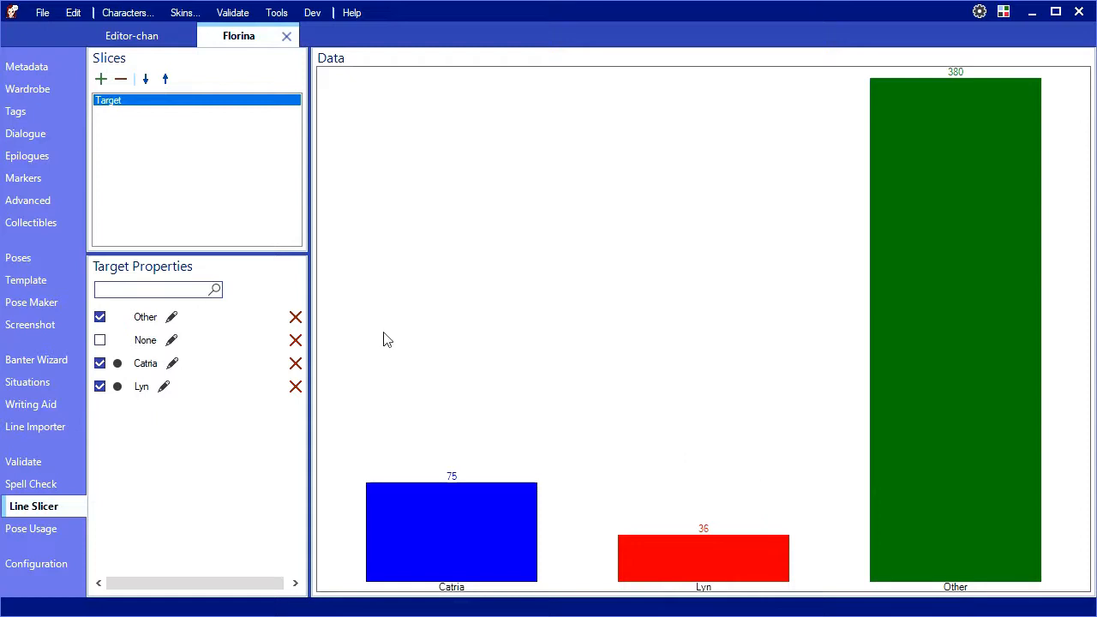
# Add a Case Stage slice as the second level beneath Target
pyautogui.click(101, 78)
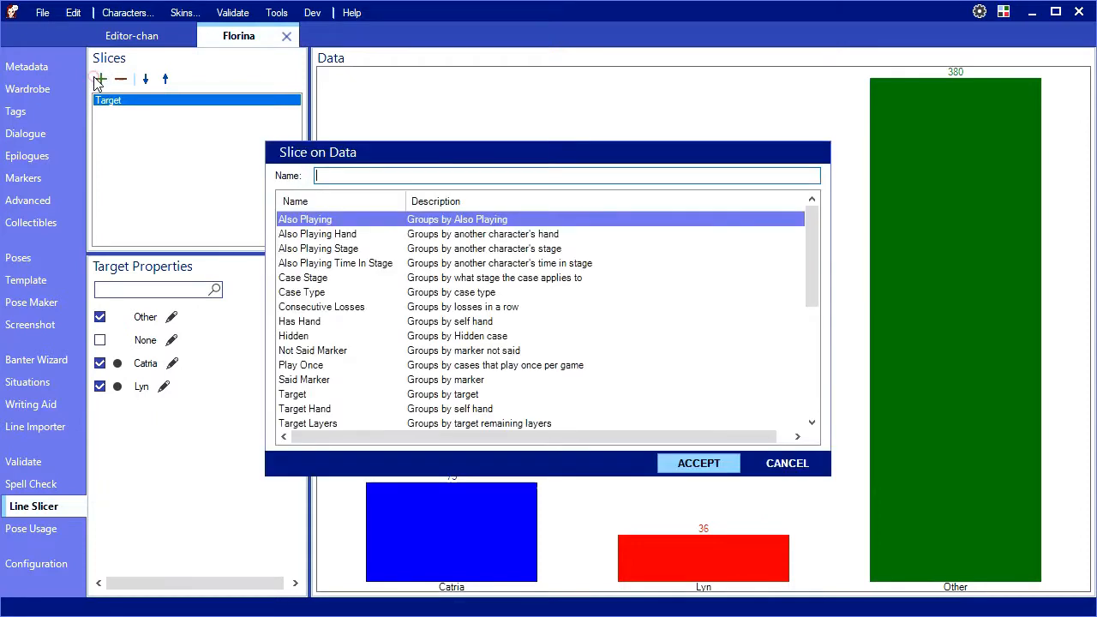
pyautogui.click(325, 283)
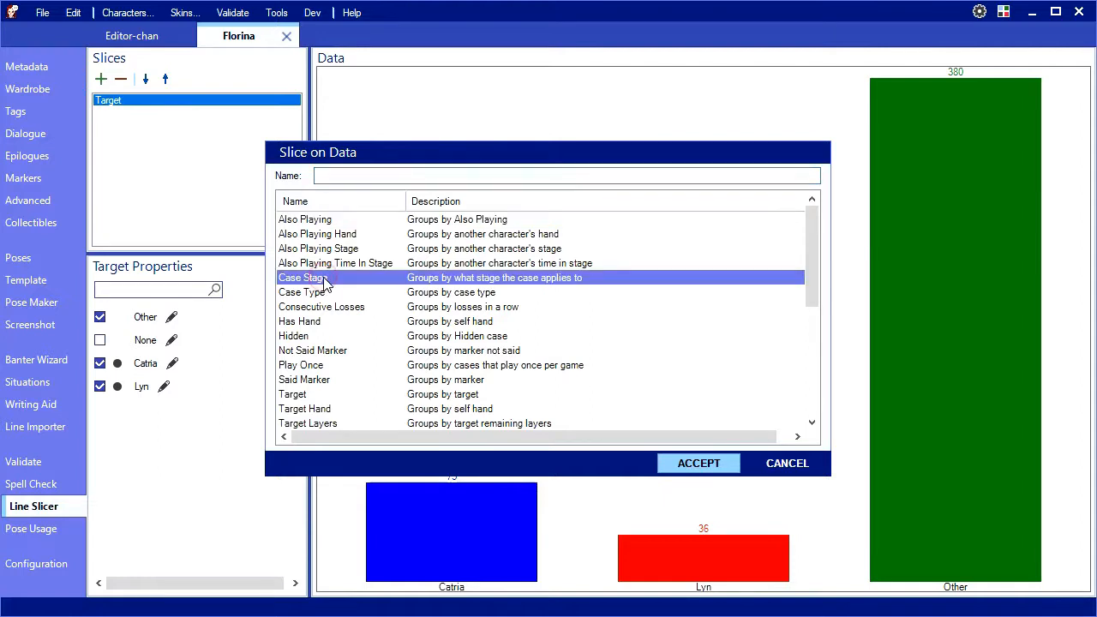
pyautogui.doubleClick(325, 283)
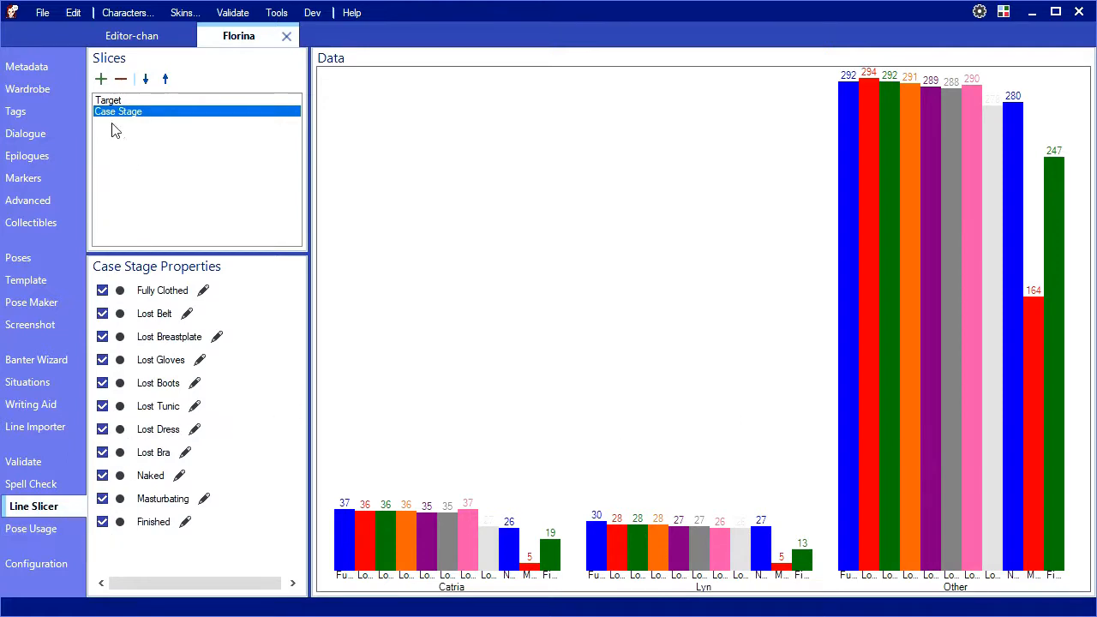
# Exclude Other from the Target slice and move Target below Case Stage to compare Catria and Lyn per stage
pyautogui.click(101, 101)
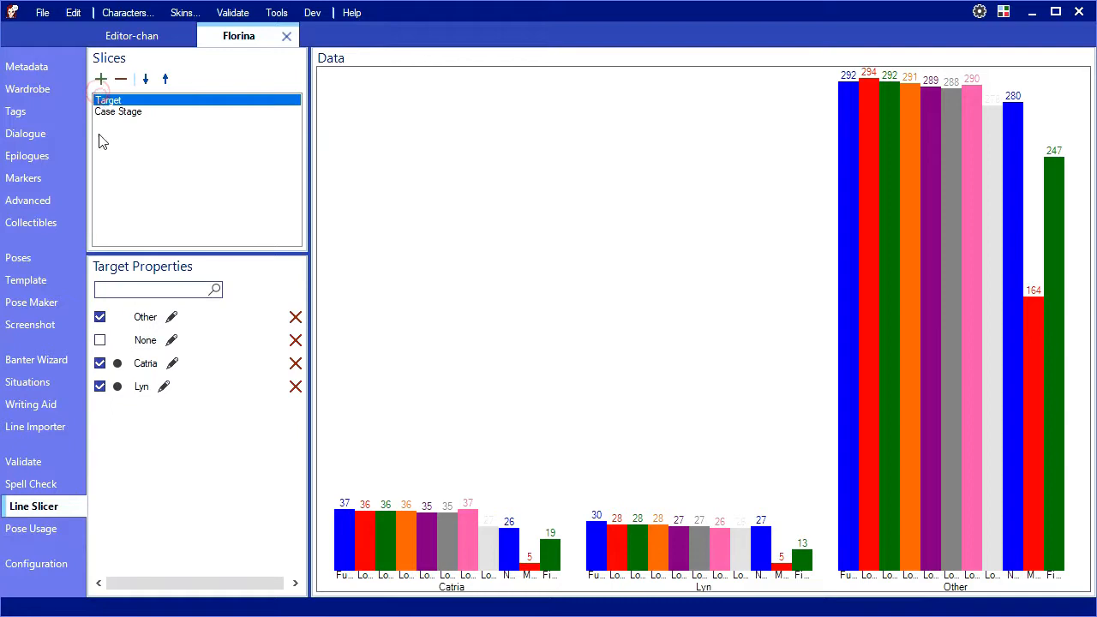
pyautogui.click(101, 317)
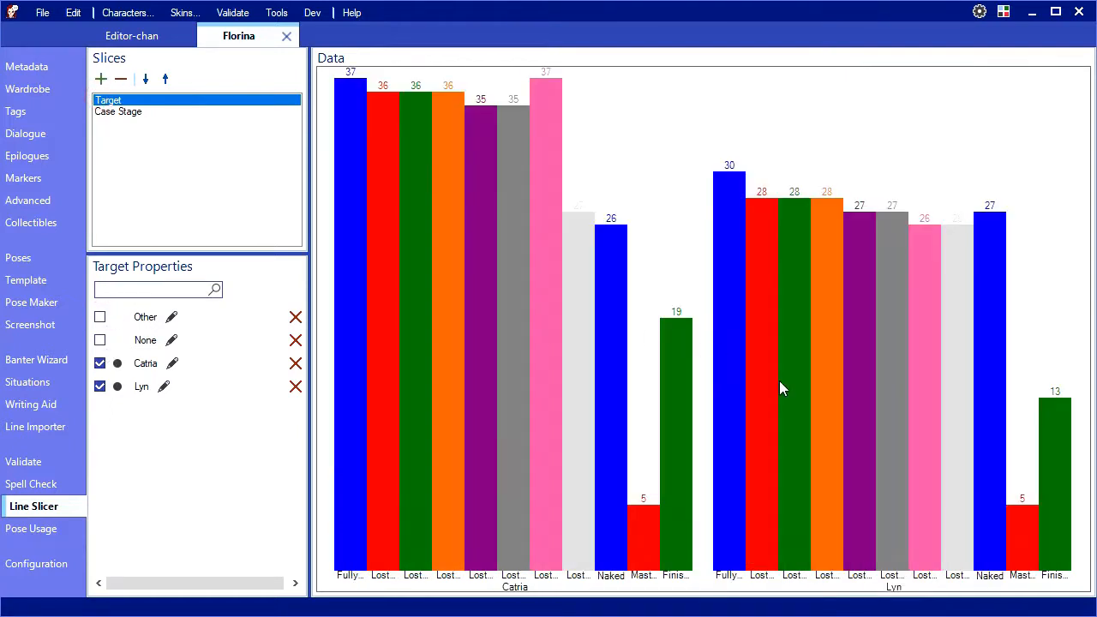
pyautogui.click(146, 79)
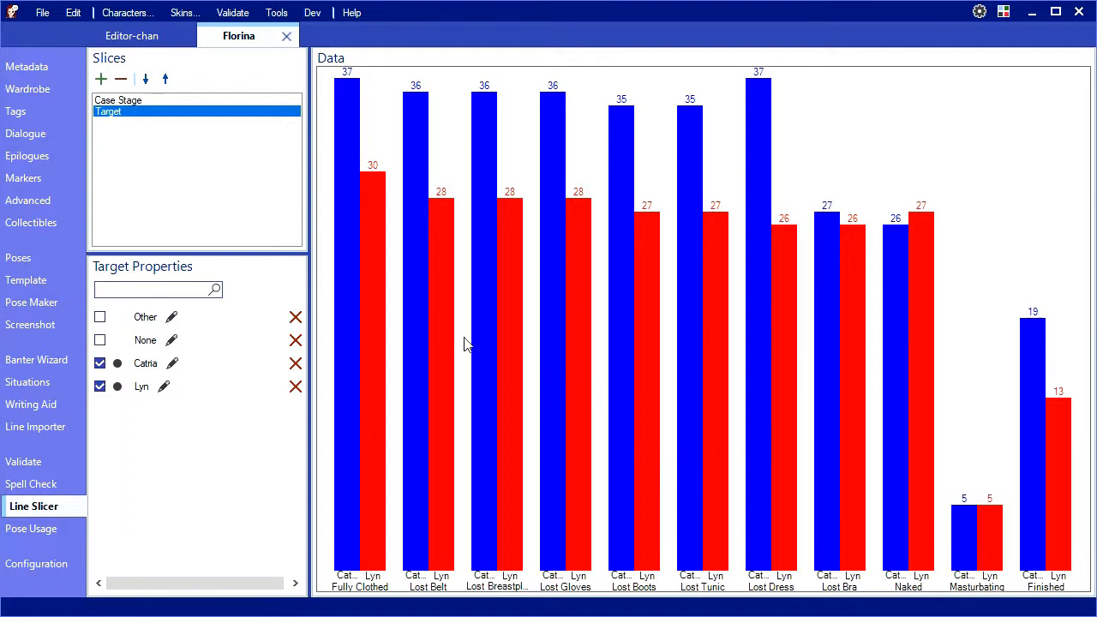
# Remove the Target and Case Stage slices from the slice list
pyautogui.click(121, 80)
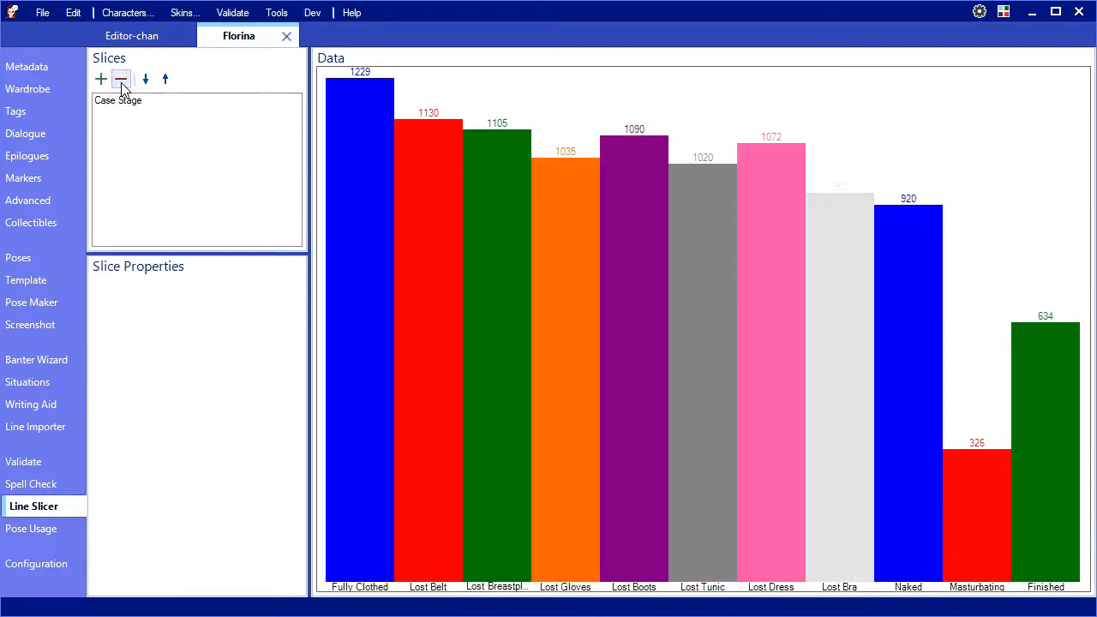
pyautogui.click(118, 100)
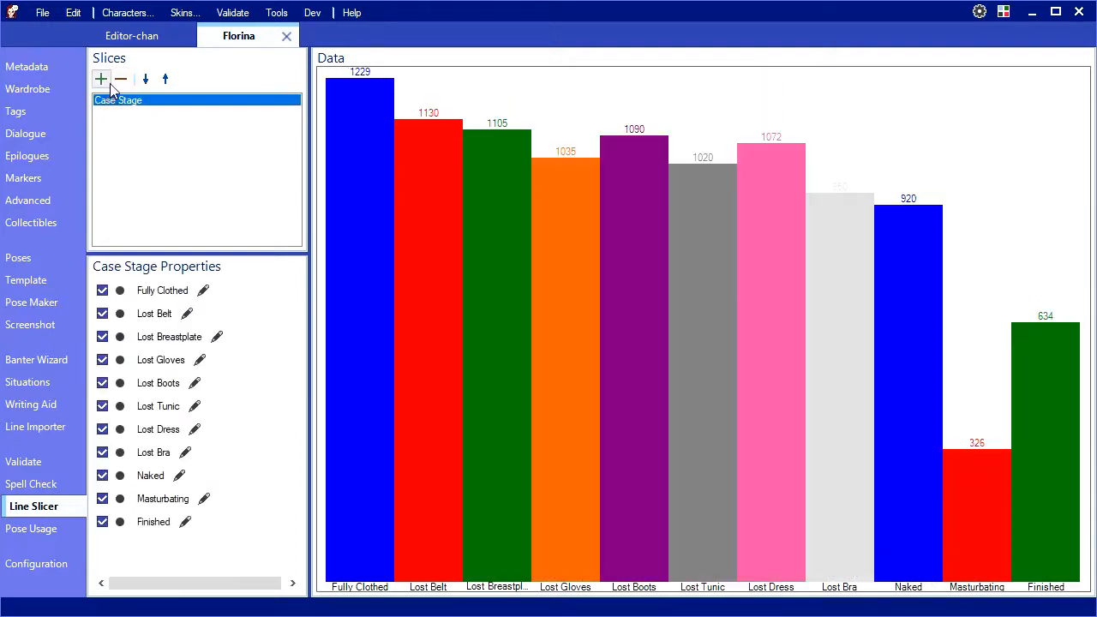
pyautogui.click(121, 80)
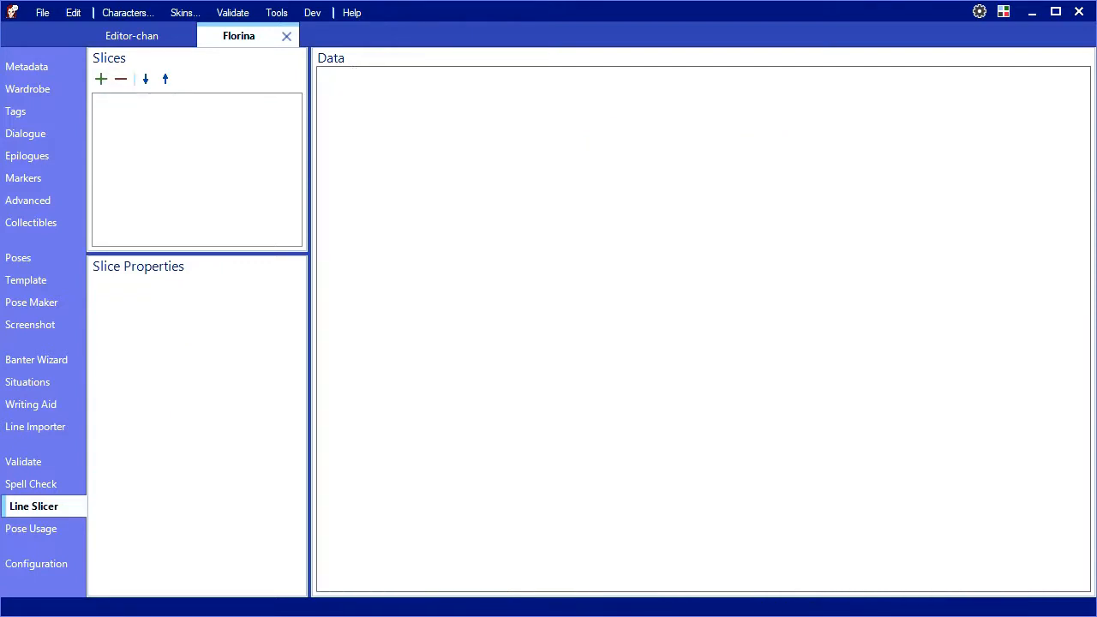
# Review the Lines (Total), Collectibles, Clothing Frequency and Tags graphs in the Charts tool, and close it
pyautogui.click(276, 13)
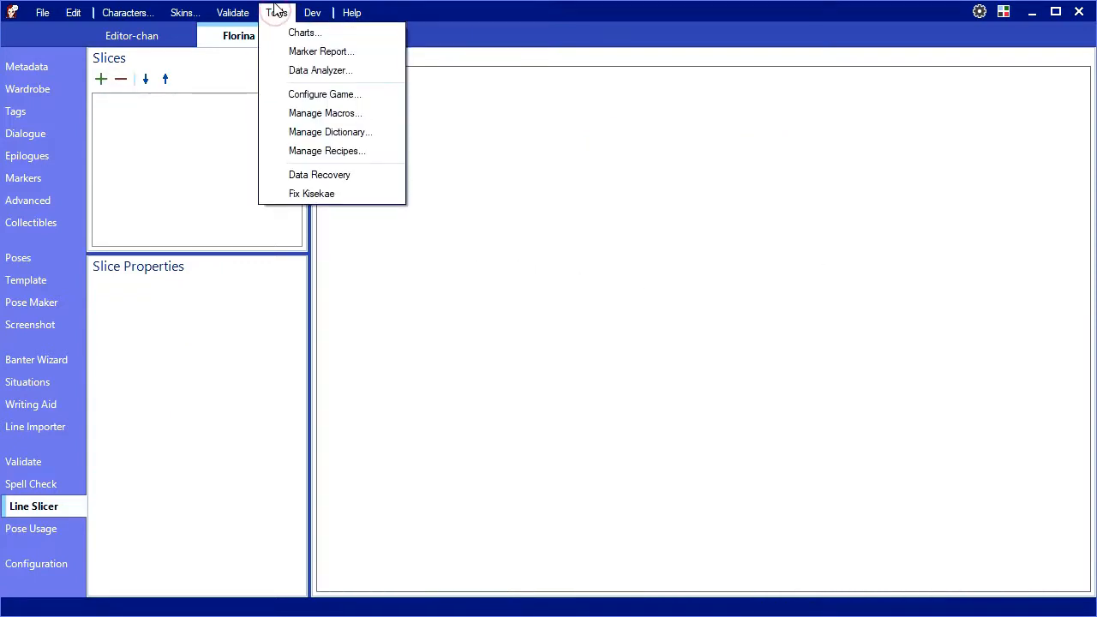
pyautogui.click(305, 33)
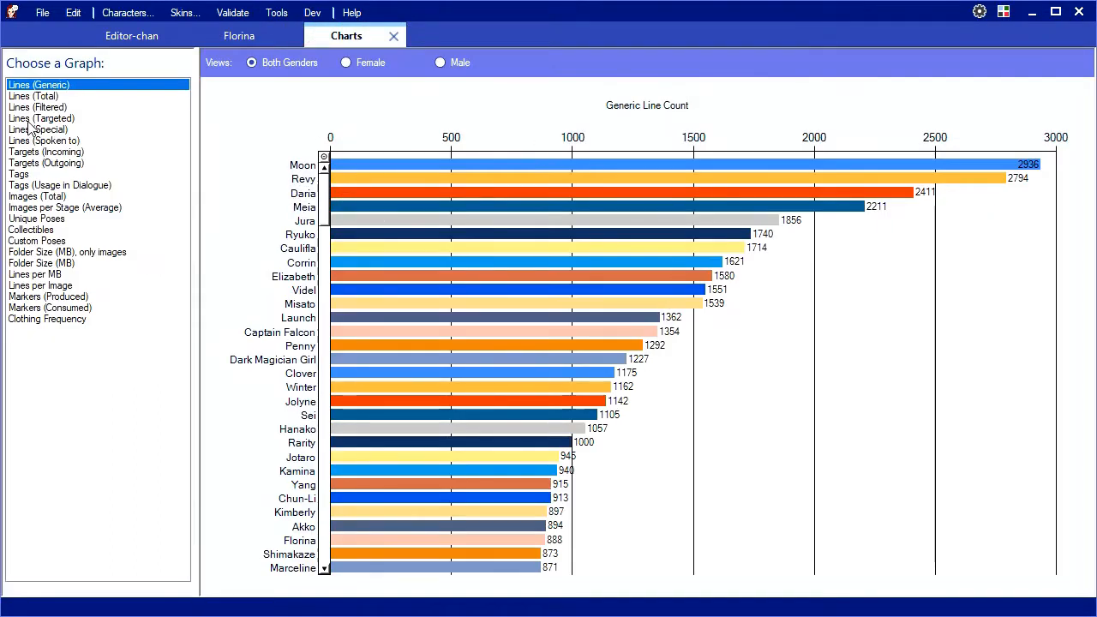
pyautogui.click(54, 97)
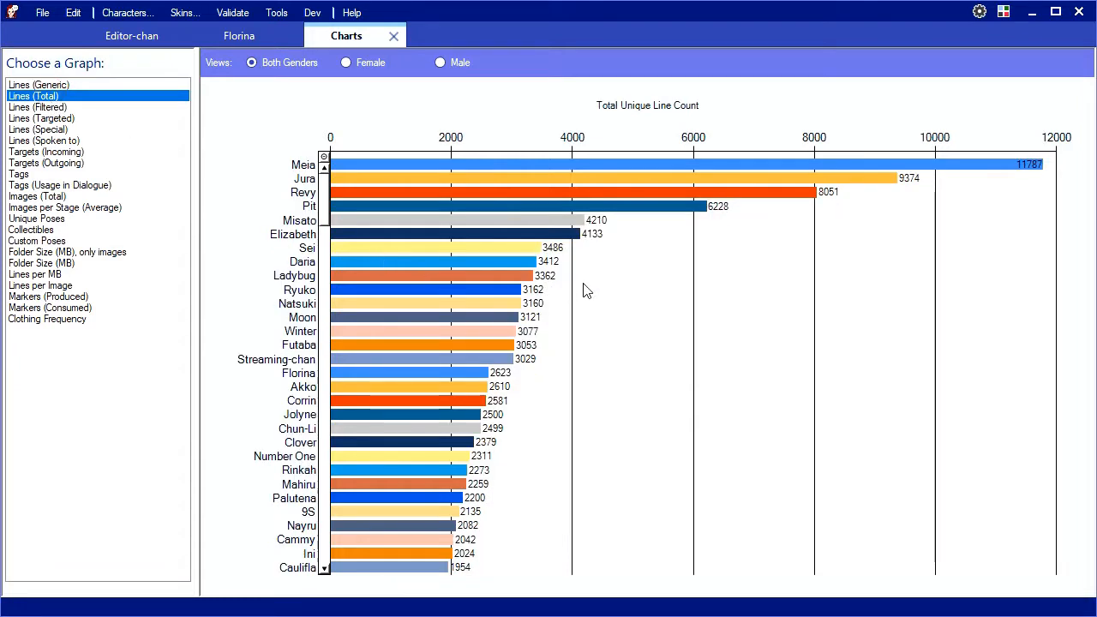
pyautogui.click(16, 232)
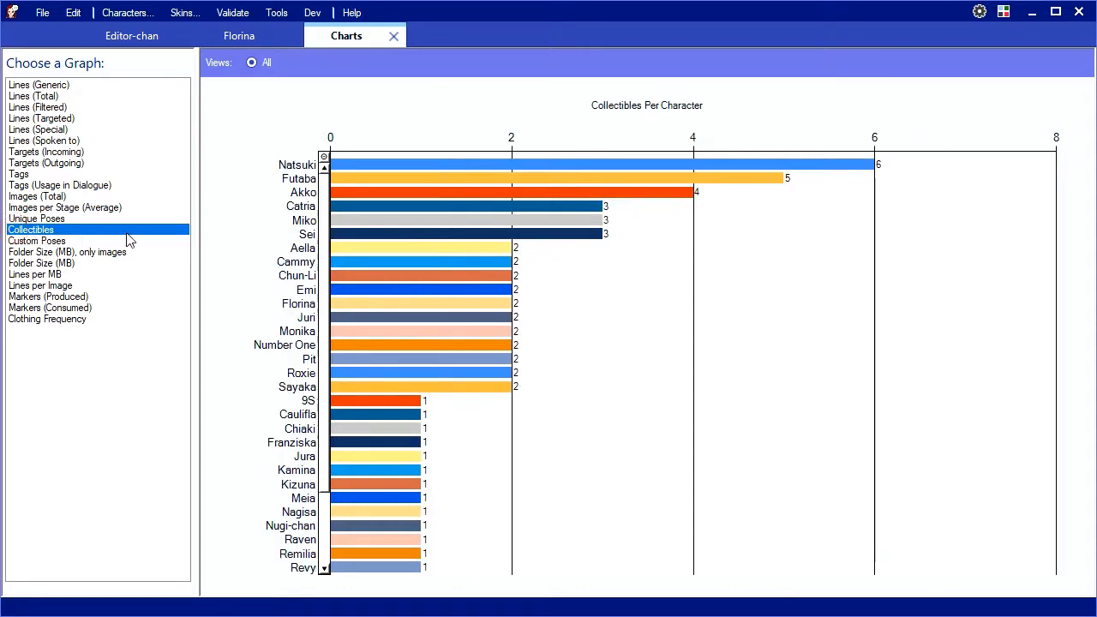
pyautogui.click(31, 319)
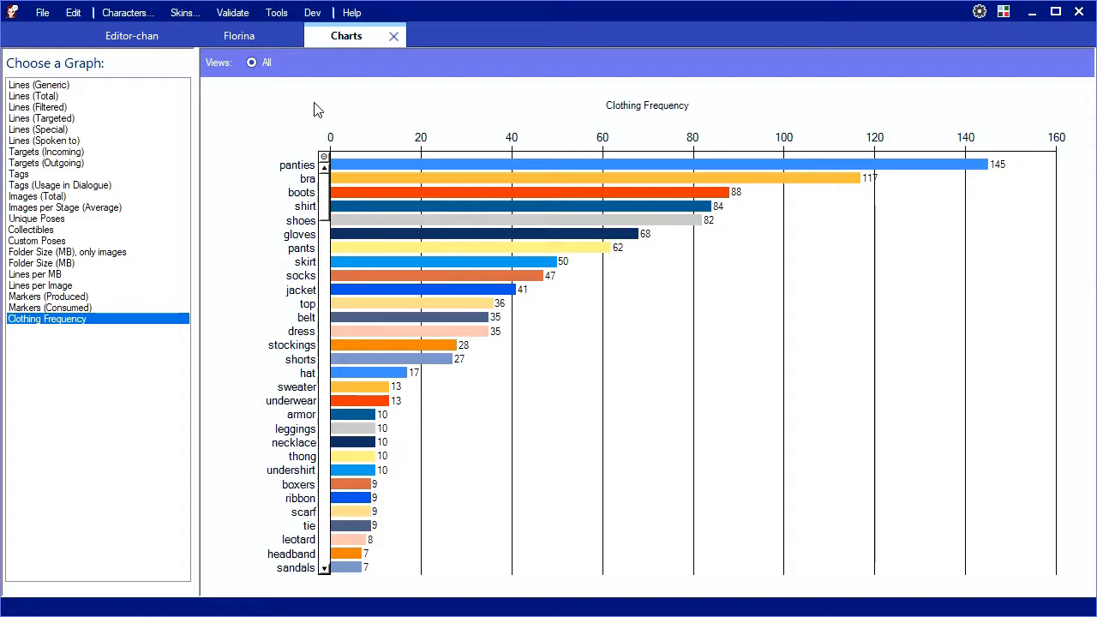
pyautogui.click(25, 174)
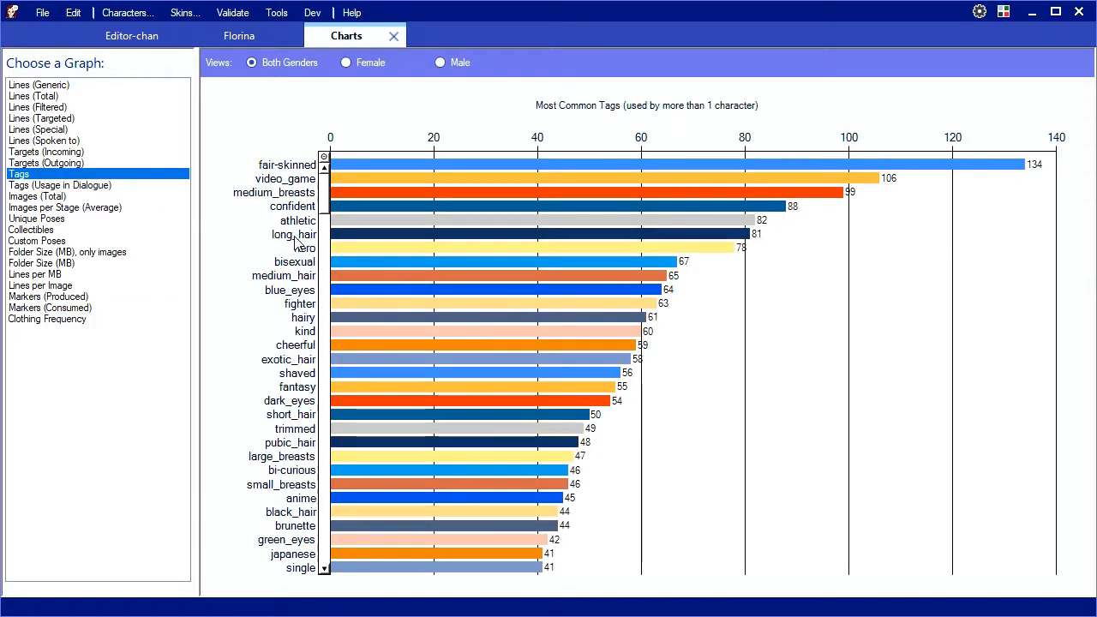
pyautogui.moveTo(324, 204); pyautogui.dragTo(329, 163)
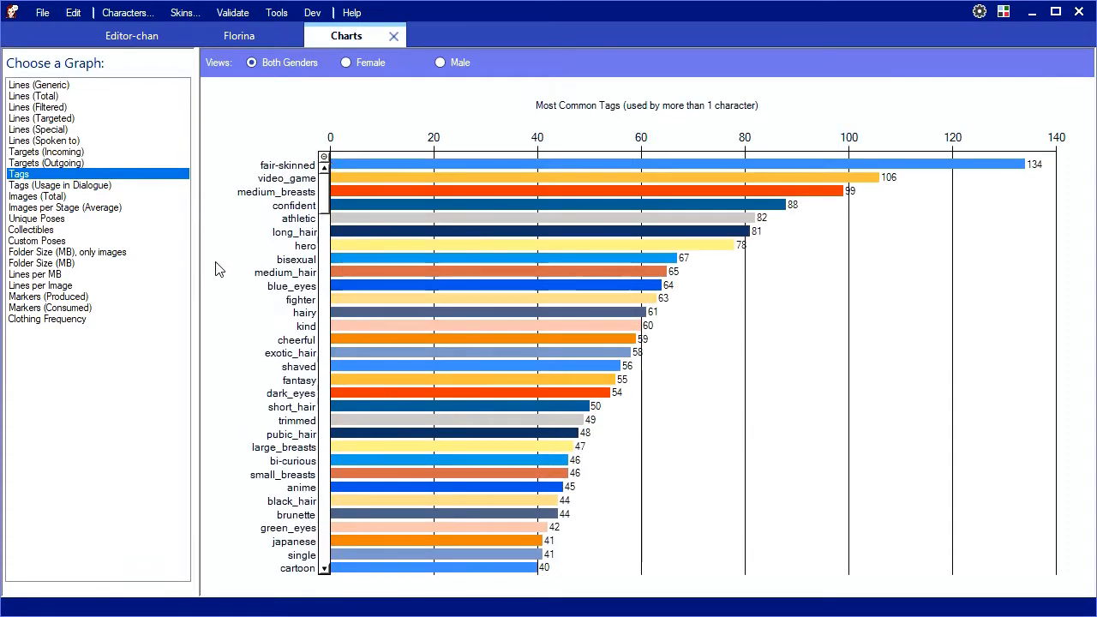
pyautogui.click(394, 36)
# Open the Marker Report and look through the markers of character 9S
pyautogui.click(276, 12)
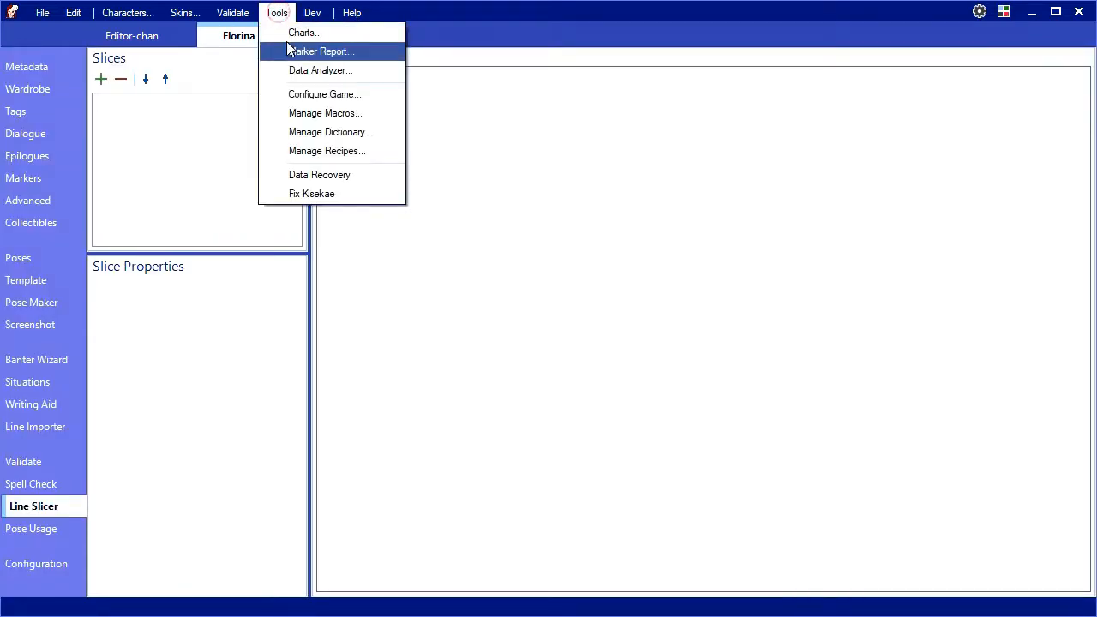
pyautogui.click(289, 49)
pyautogui.click(26, 80)
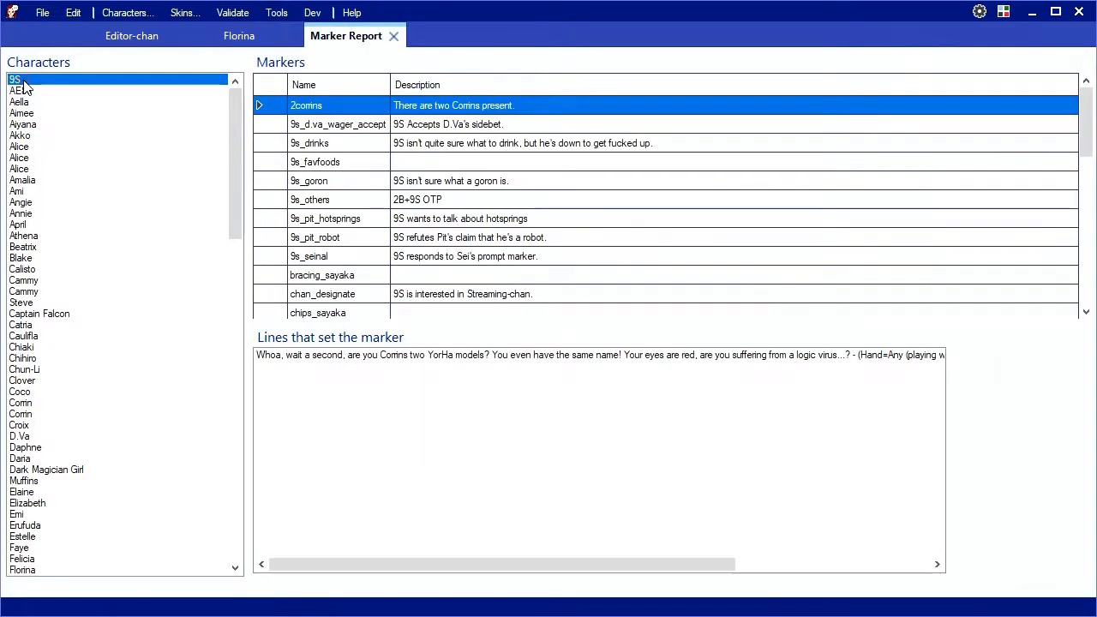
pyautogui.scroll(-2, 452, 164)
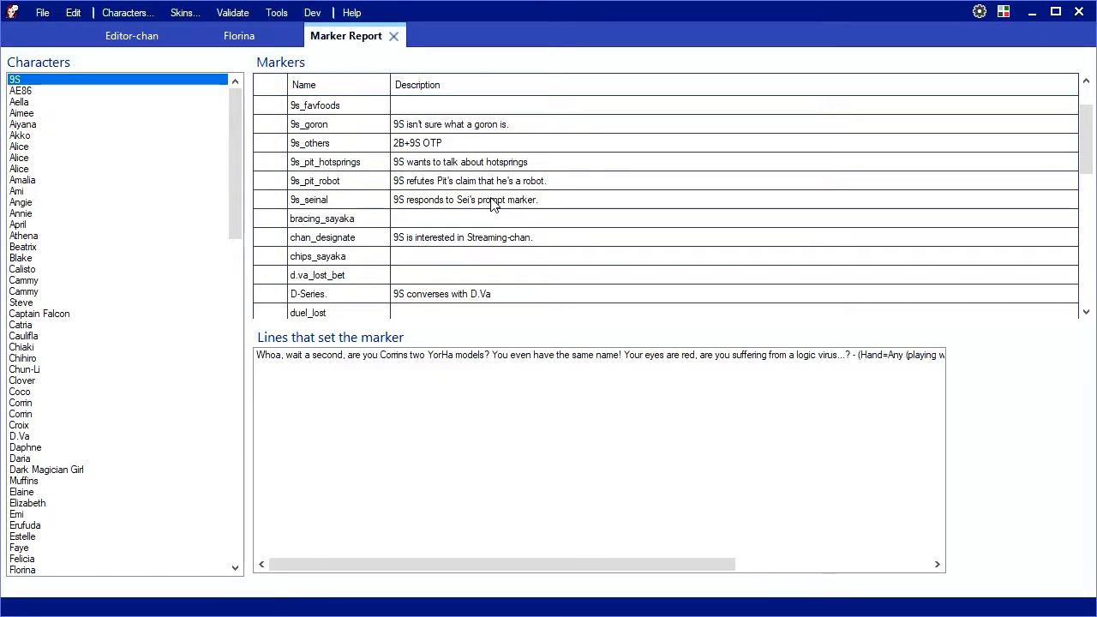
pyautogui.scroll(2, 490, 218)
# Inspect the lines that set 9S's markers from 9s_d.va_wager_accept through 9s_goron, preview the 9s_goron line, and close the report
pyautogui.click(332, 128)
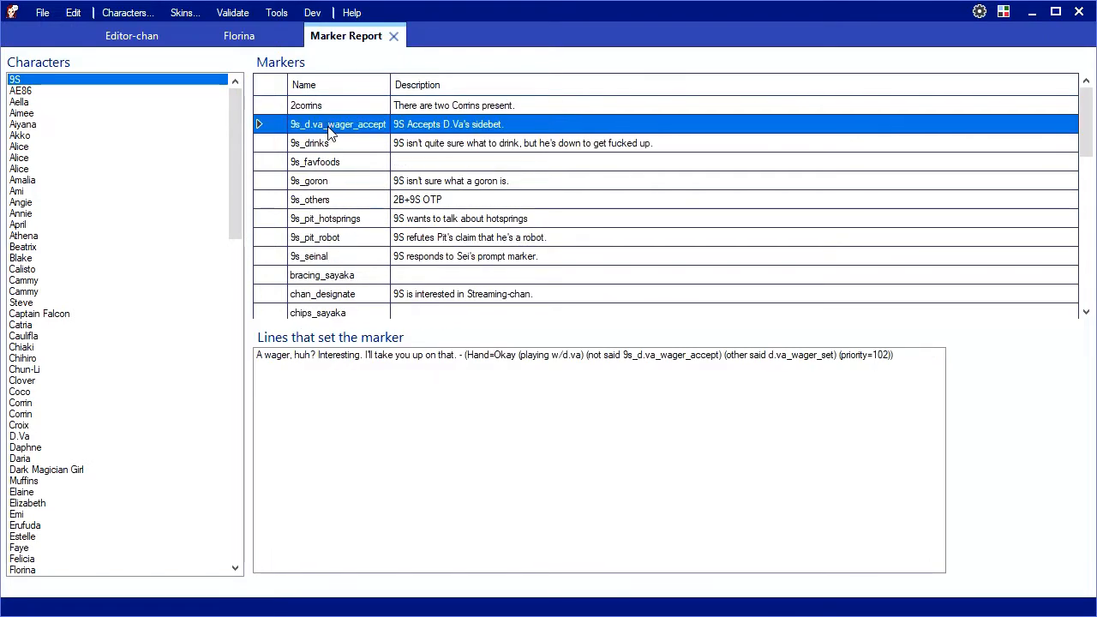
pyautogui.click(317, 144)
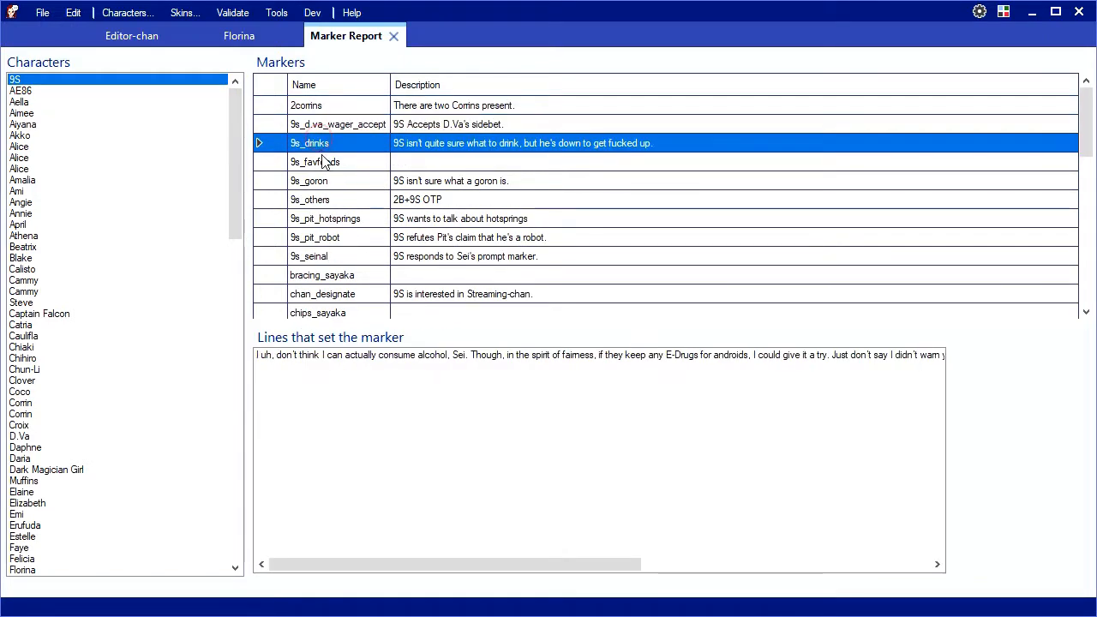
pyautogui.click(319, 162)
pyautogui.click(317, 182)
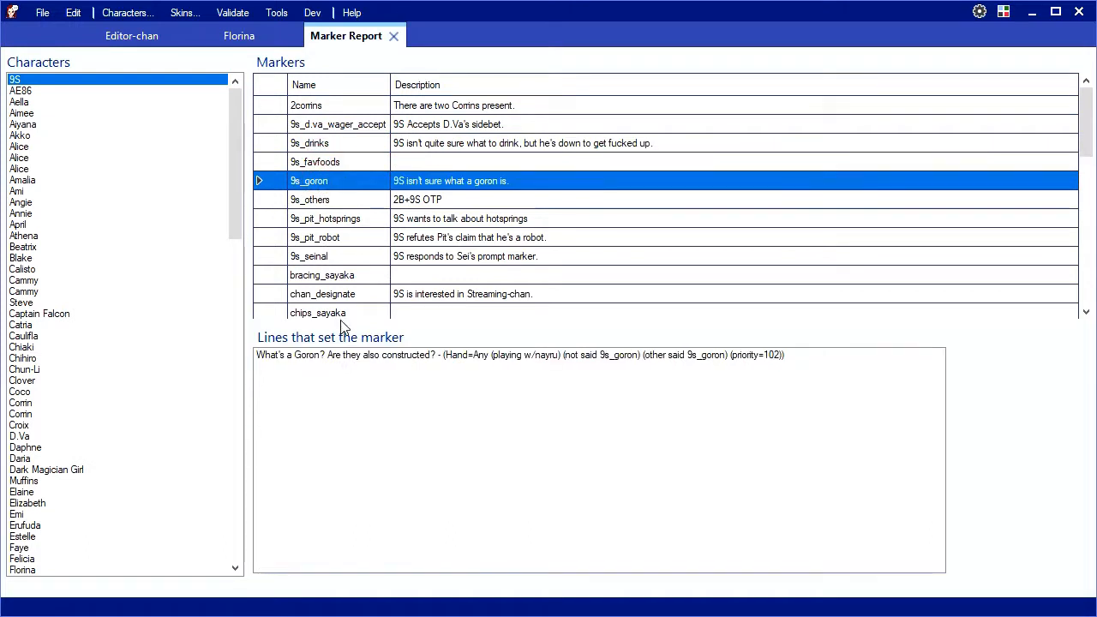
pyautogui.click(345, 357)
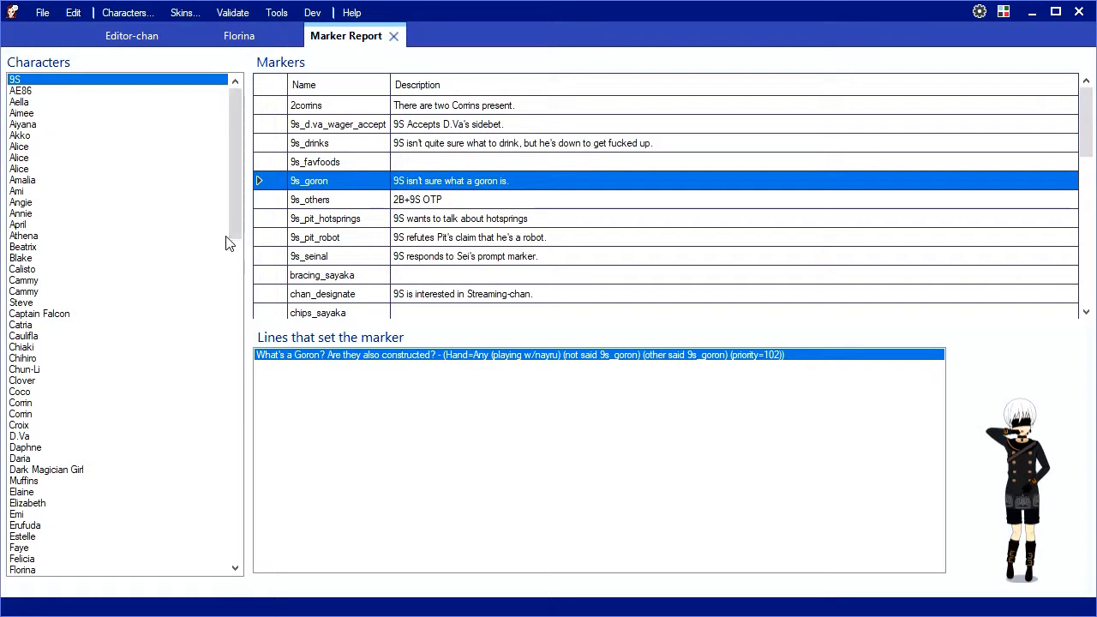
pyautogui.click(395, 36)
# Open the Data Analyzer for querying characters by their properties
pyautogui.click(275, 12)
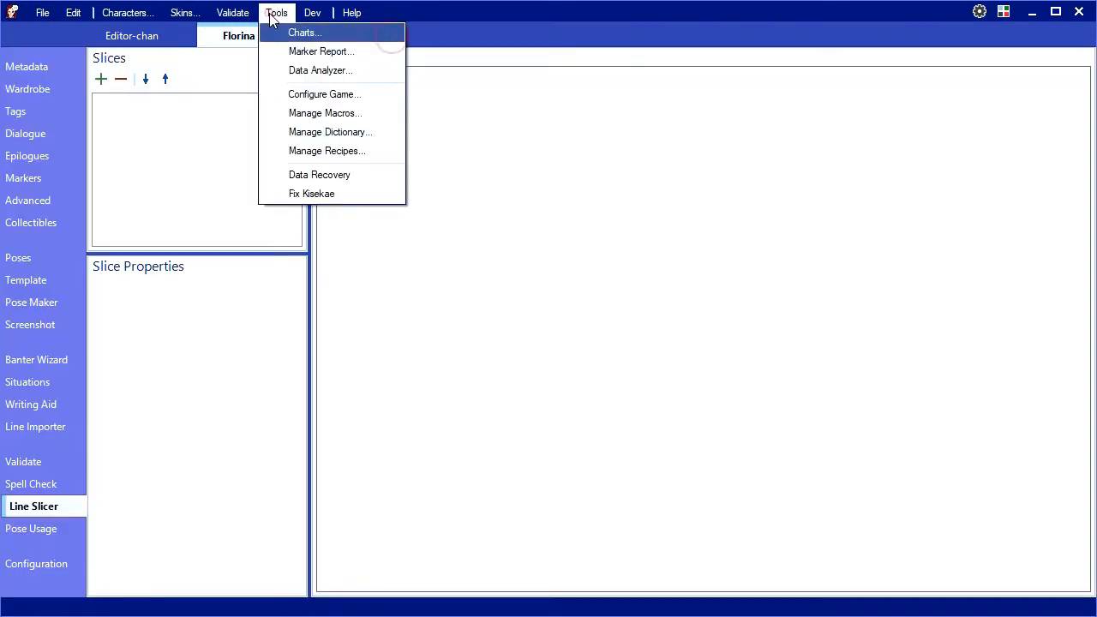
pyautogui.click(291, 70)
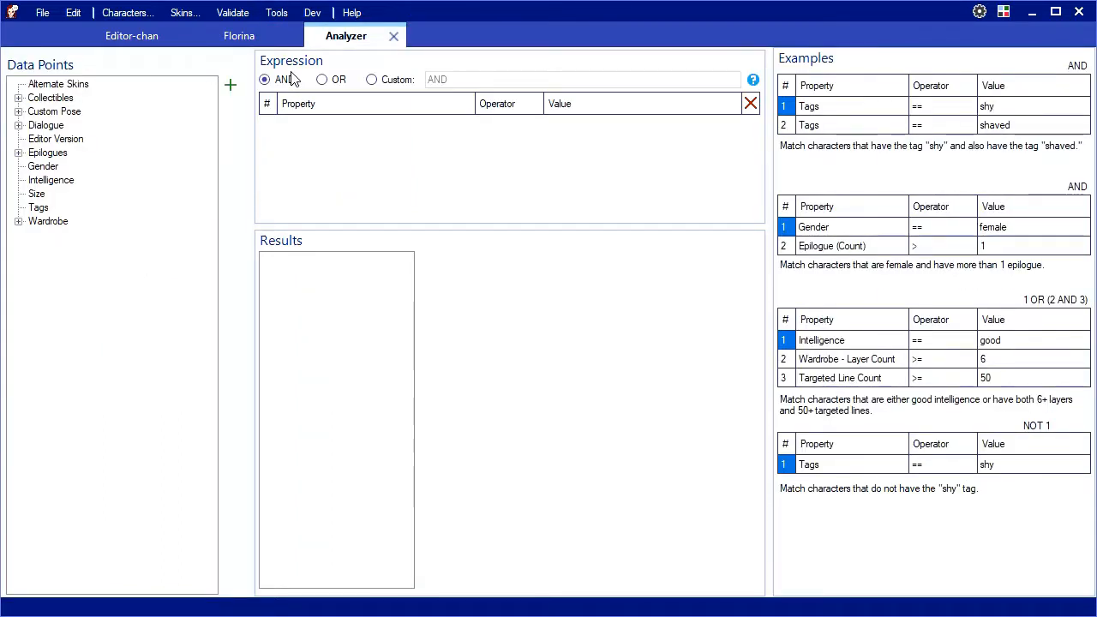
# Query the characters with the Gender data point, using the criterion Gender == male
pyautogui.click(48, 153)
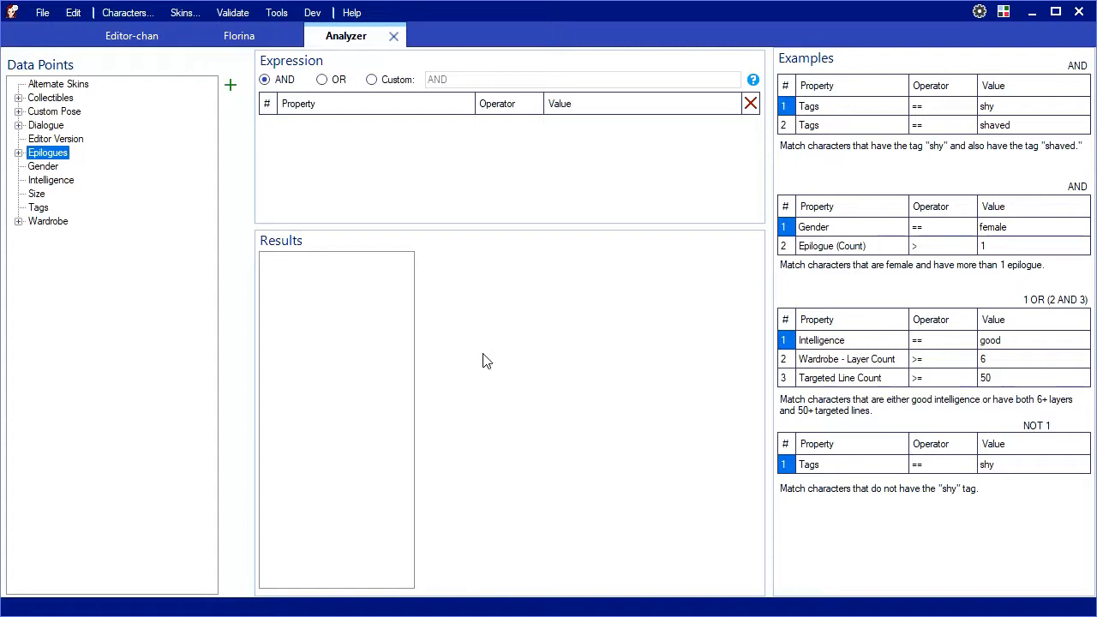
pyautogui.click(40, 167)
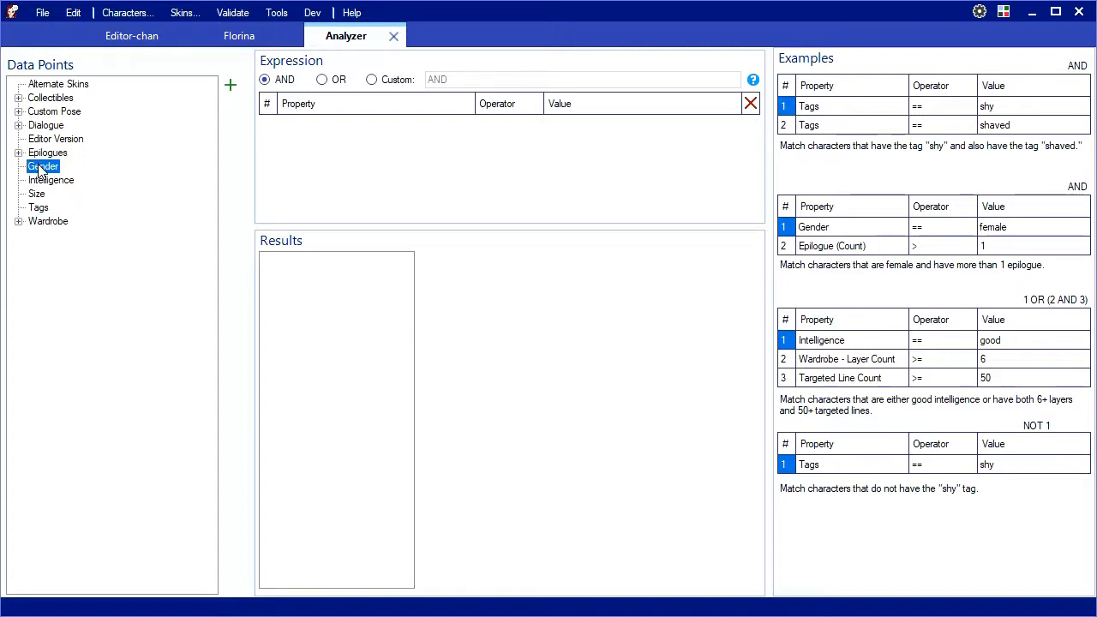
pyautogui.click(230, 86)
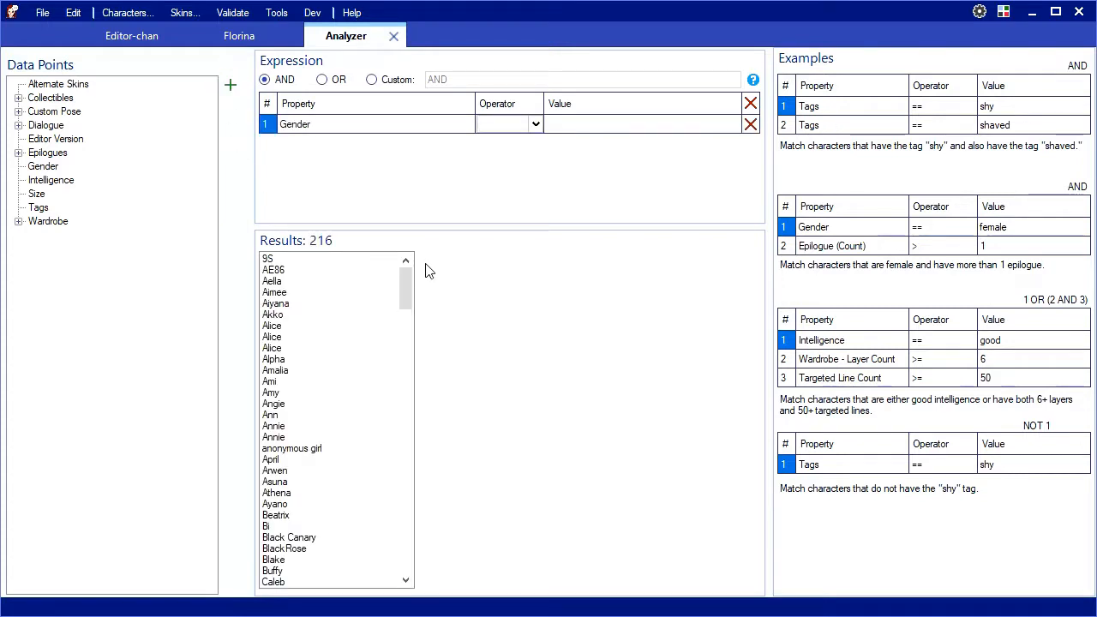
pyautogui.click(534, 125)
pyautogui.click(532, 127)
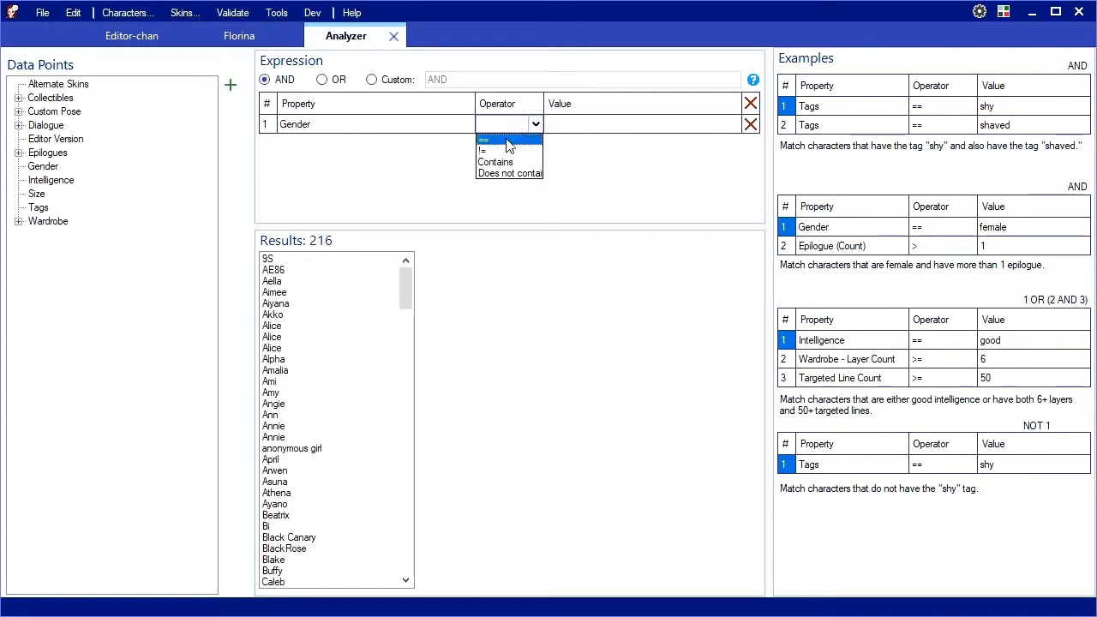
pyautogui.click(507, 140)
pyautogui.click(631, 125)
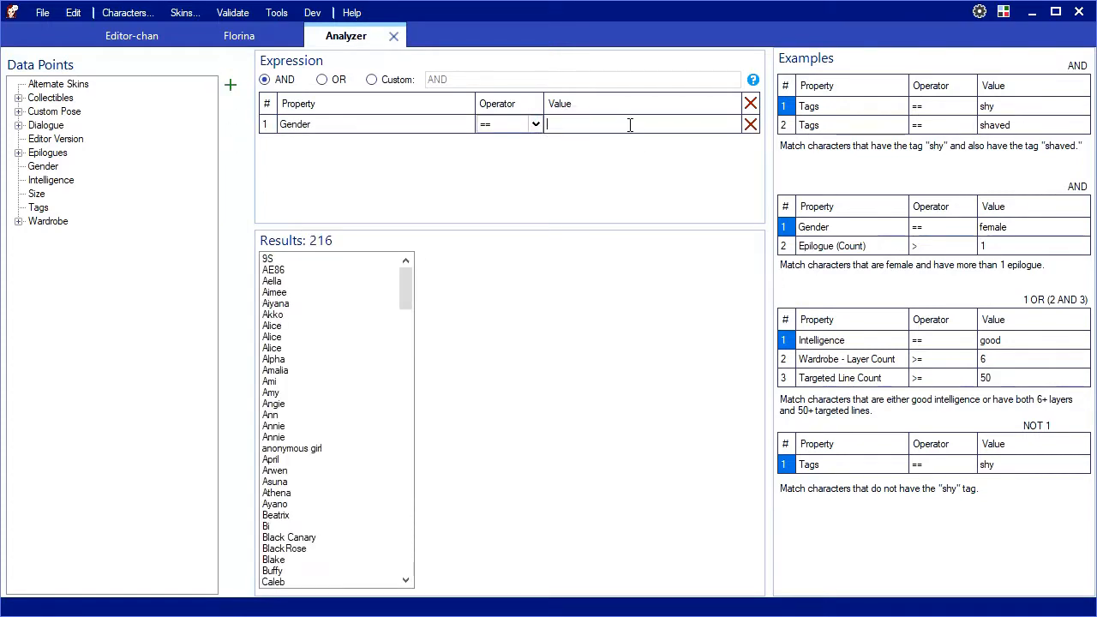
pyautogui.write('male')
pyautogui.press('Return')
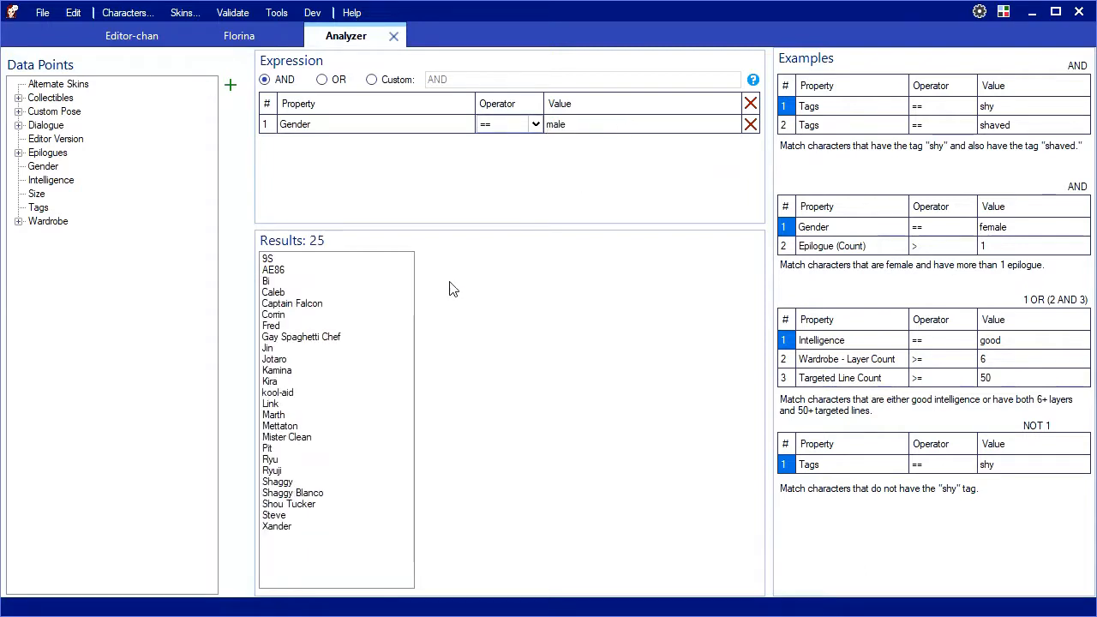
# Add the epilogue Count as a second criterion to the gender query, and remove both criteria from the expression
pyautogui.click(18, 152)
pyautogui.moveTo(56, 193); pyautogui.dragTo(479, 166)
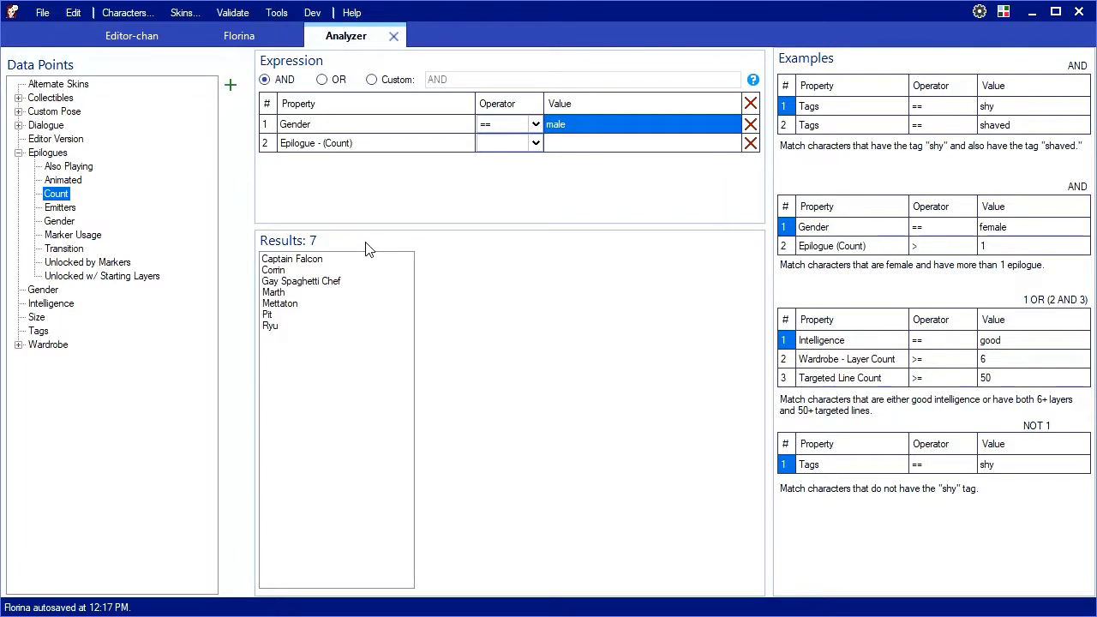
pyautogui.click(750, 125)
pyautogui.click(751, 125)
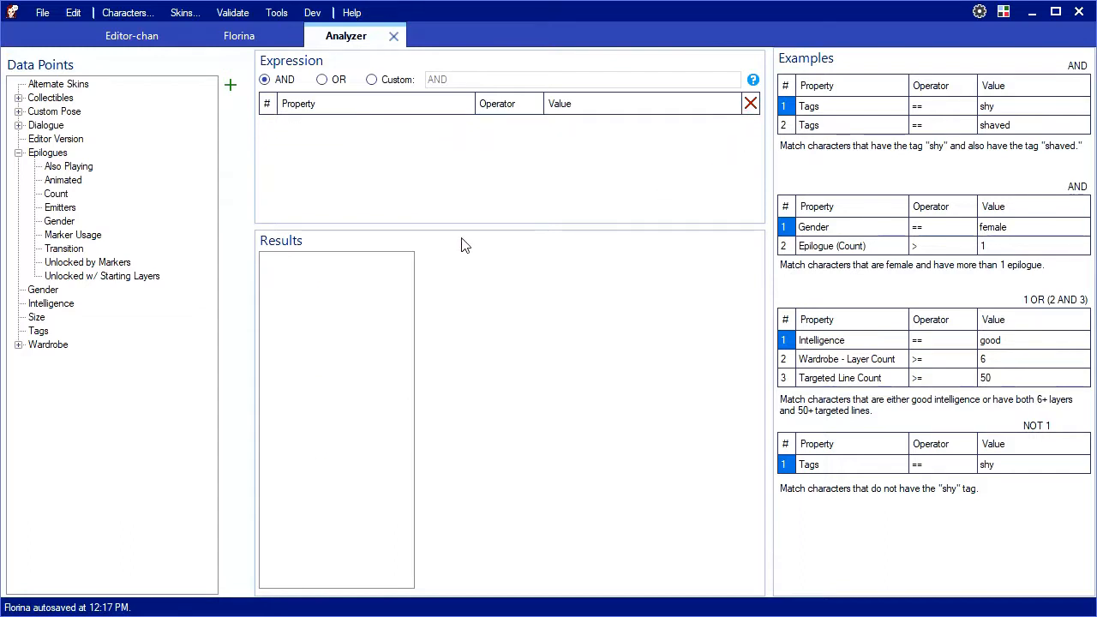
# Query the characters with the Tags data point, using the criterion Tag == shy
pyautogui.doubleClick(39, 331)
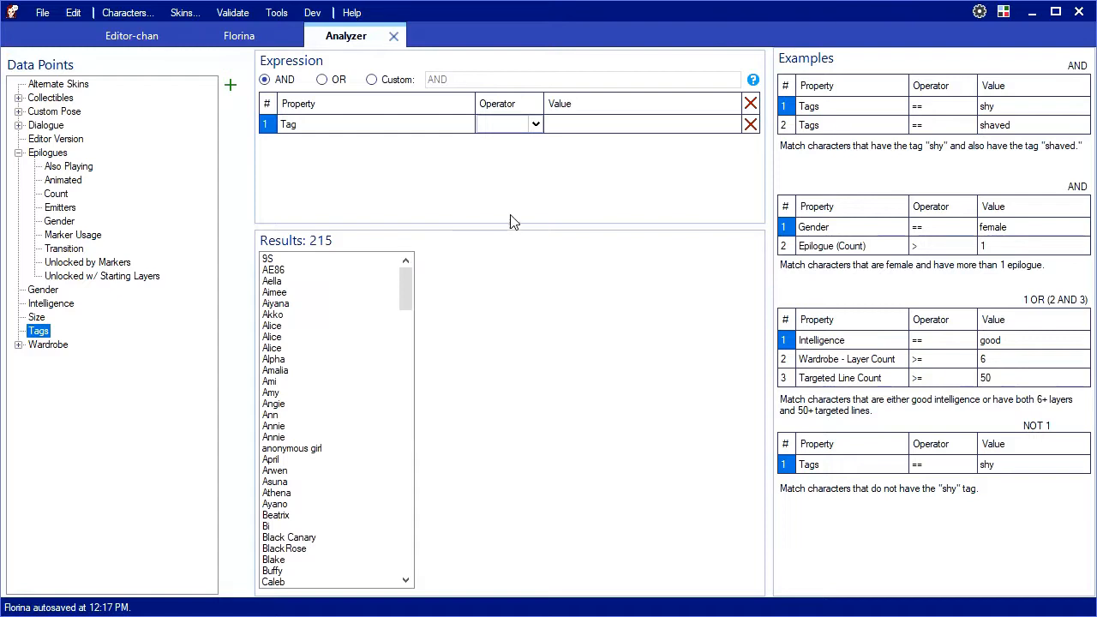
pyautogui.click(529, 125)
pyautogui.click(514, 140)
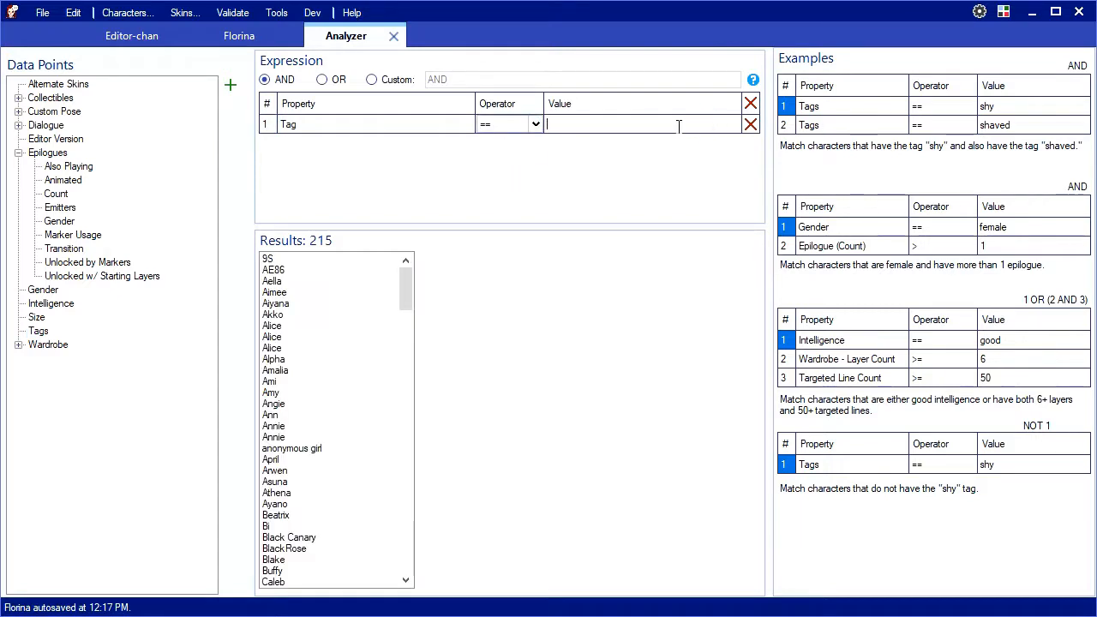
pyautogui.write('shy')
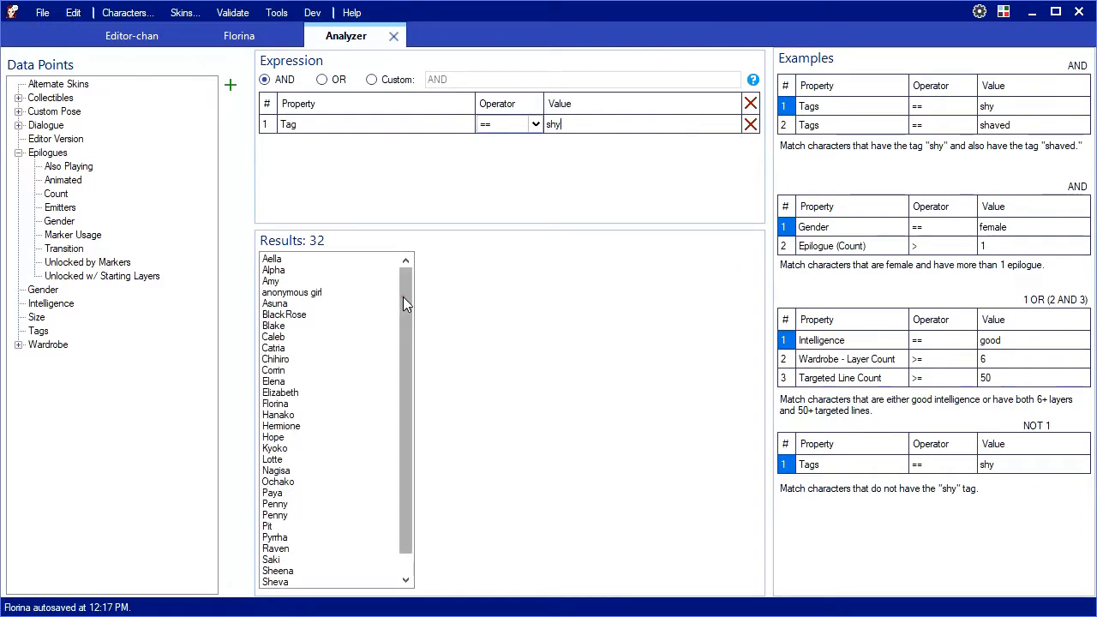
# Look through the characters matching the shy tag and open Florina from the results
pyautogui.moveTo(403, 297)
pyautogui.mouseDown()
pyautogui.moveTo(400, 348)
pyautogui.moveTo(403, 287)
pyautogui.mouseUp()
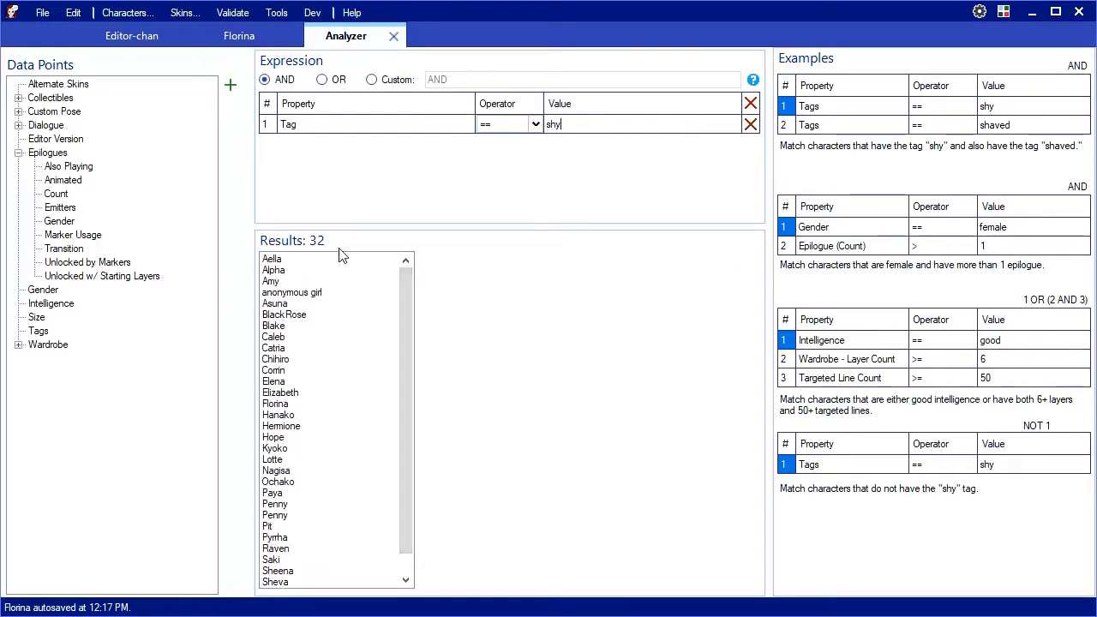
pyautogui.click(282, 406)
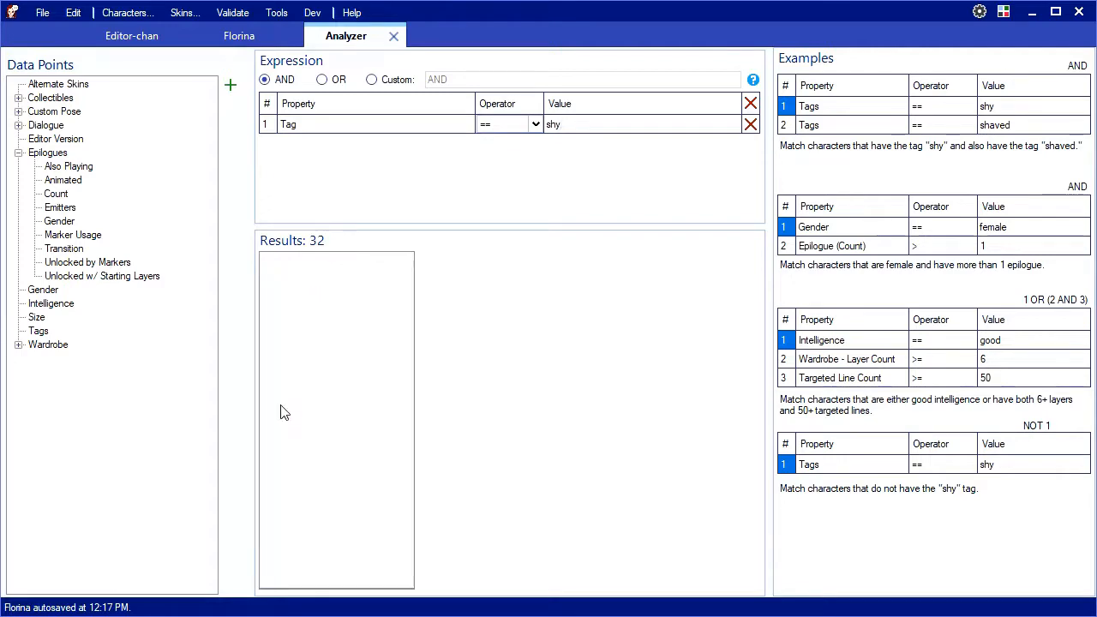
pyautogui.doubleClick(282, 407)
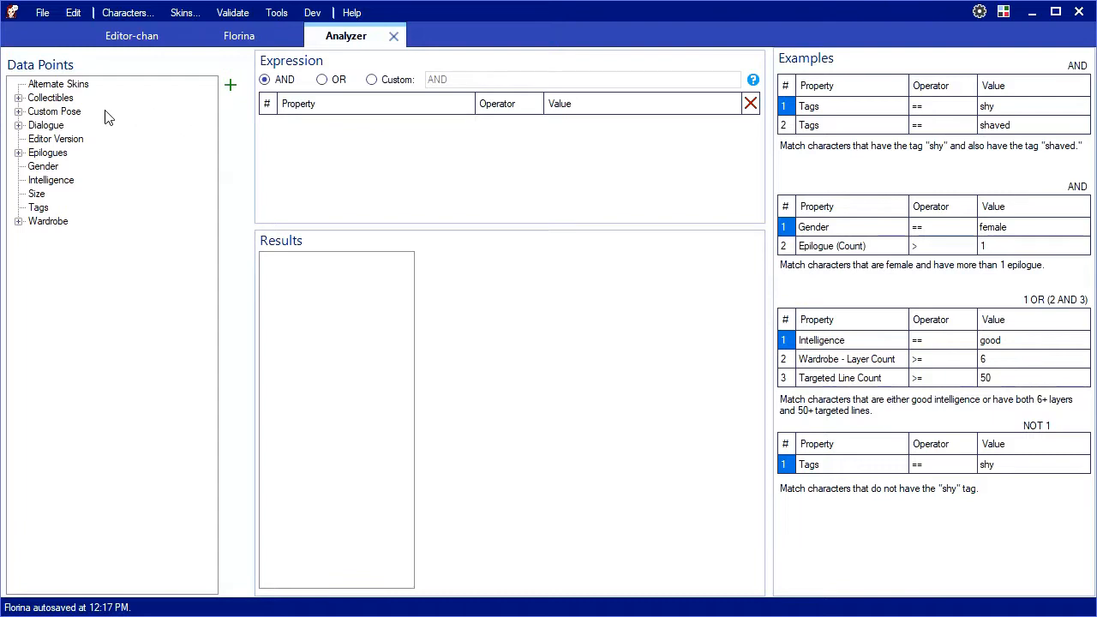
# Build an expression from two data points without operators or values: Alternate Skins and the epilogue Count
pyautogui.doubleClick(57, 84)
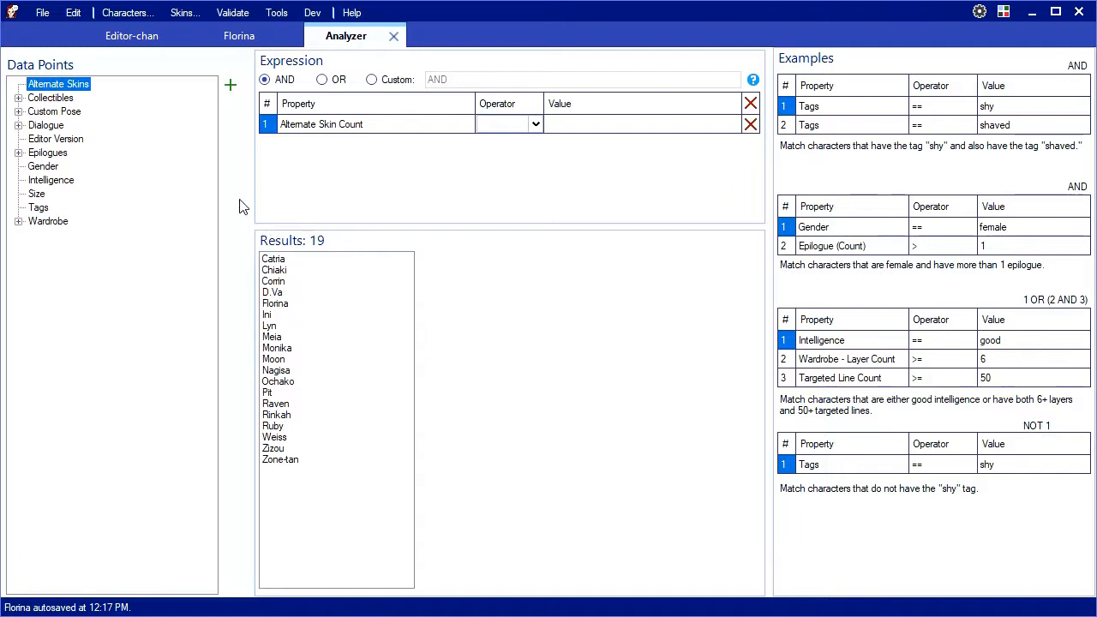
pyautogui.click(18, 153)
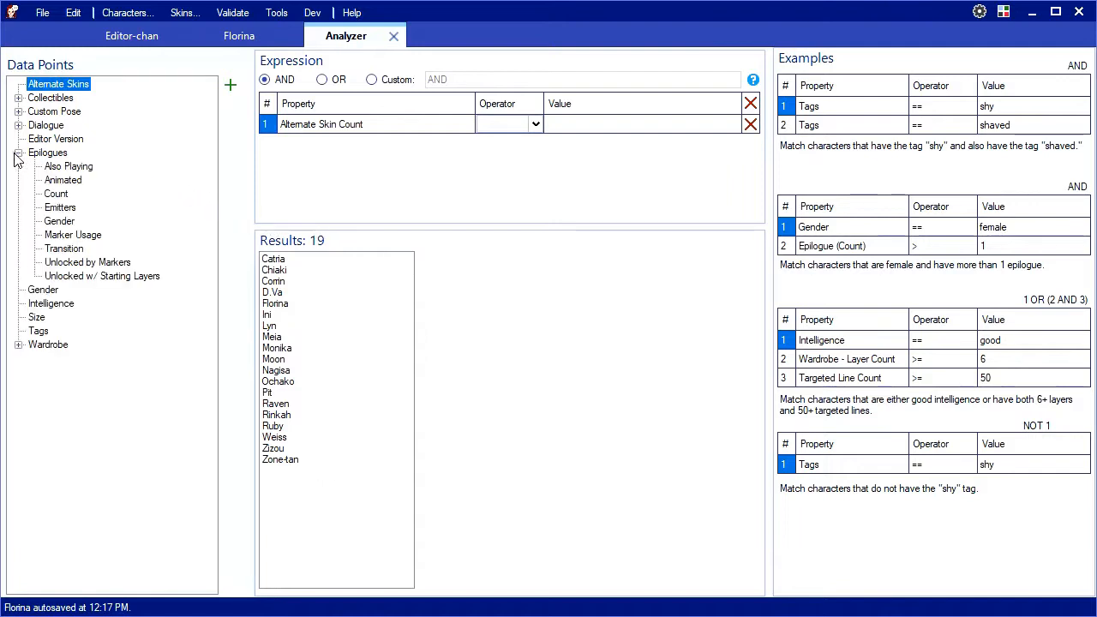
pyautogui.click(55, 194)
pyautogui.doubleClick(53, 195)
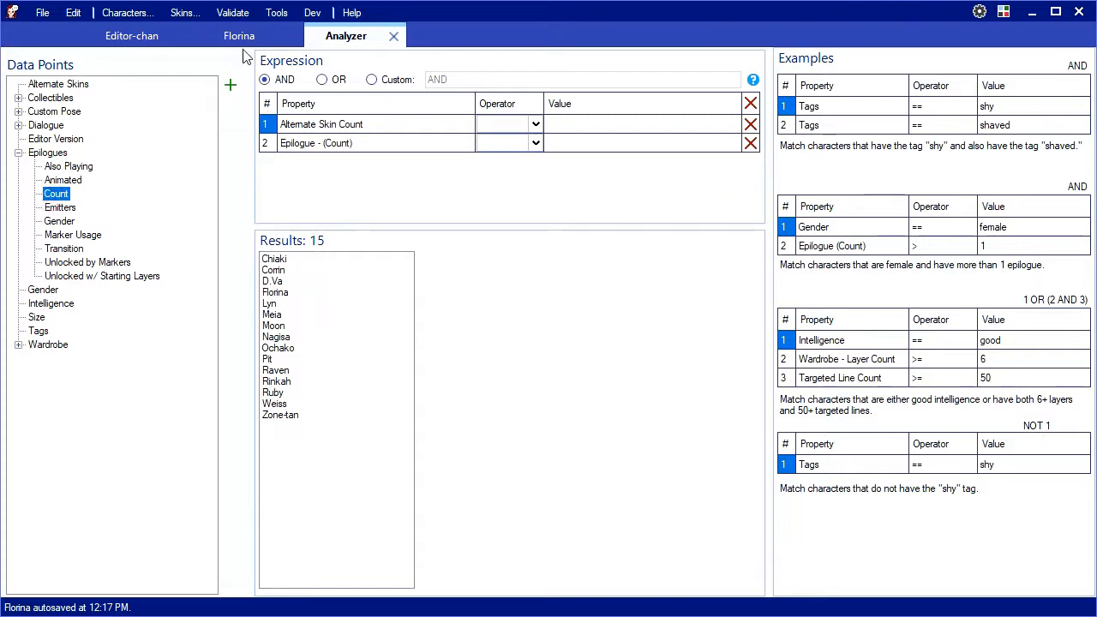
# Combine the alternate skin and epilogue criteria with OR and look through the matching characters
pyautogui.click(324, 80)
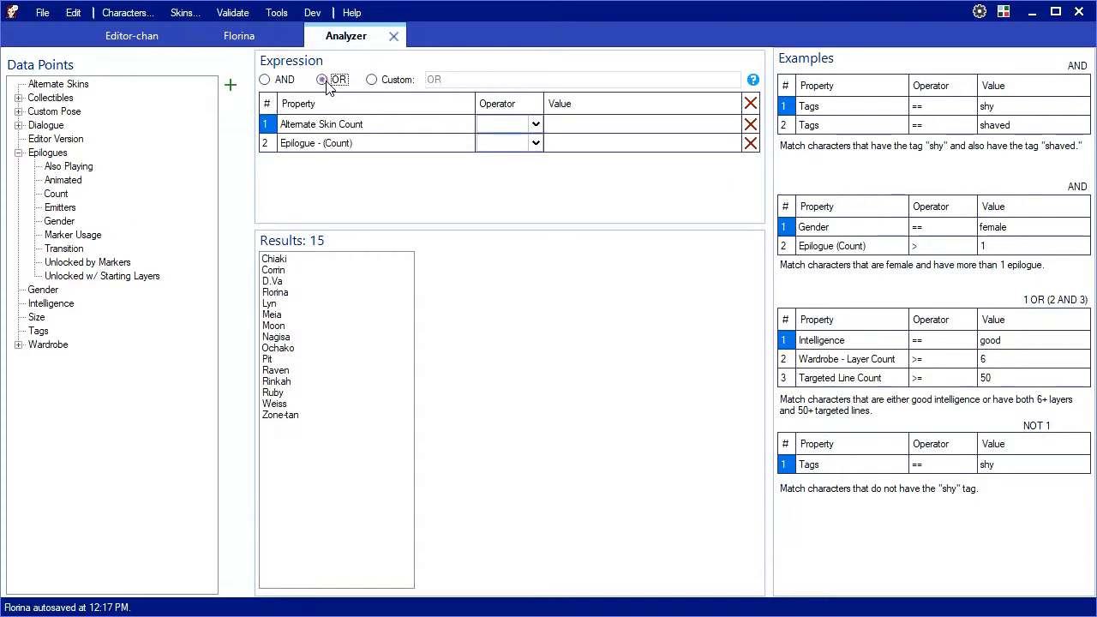
pyautogui.click(393, 148)
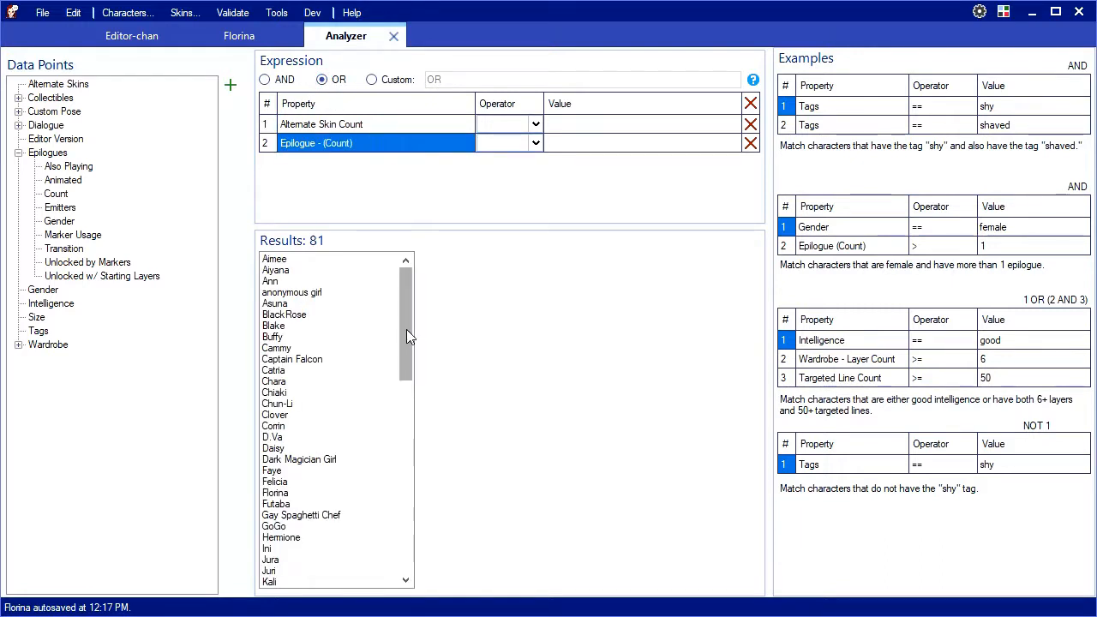
pyautogui.scroll(-1, 349, 426)
pyautogui.scroll(-5, 350, 423)
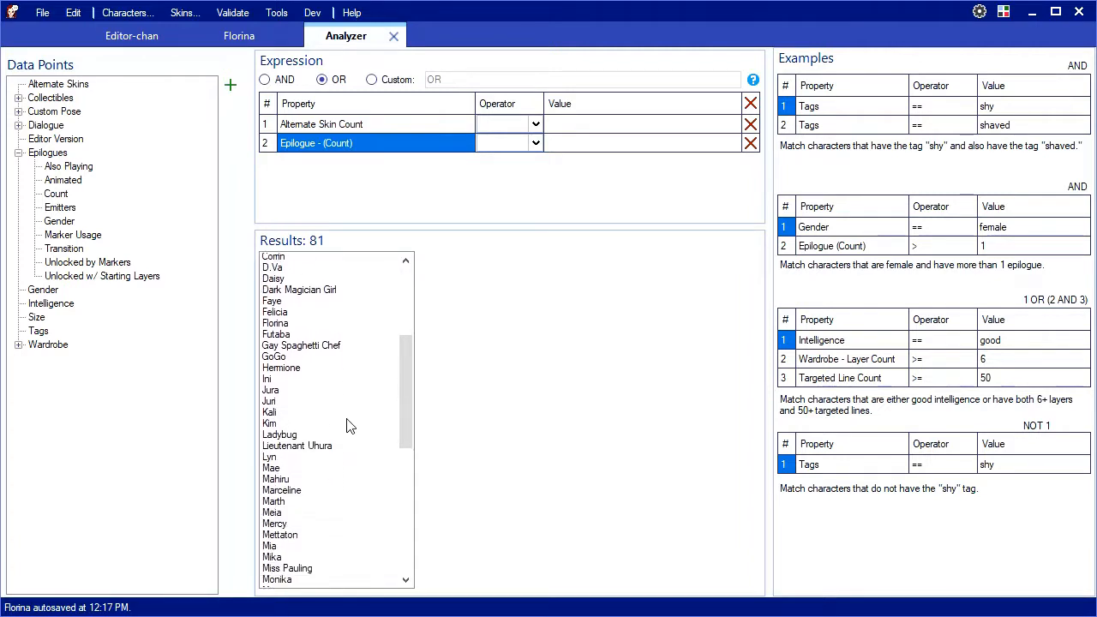
pyautogui.scroll(6, 350, 424)
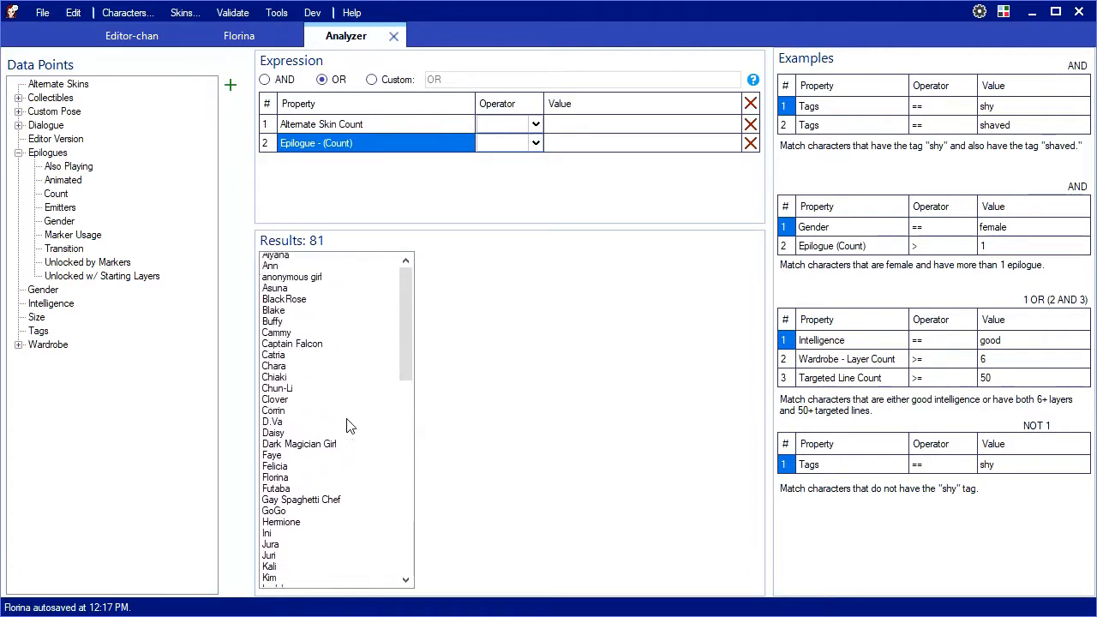
# Switch to a custom expression and set it to 1 AND NOT 2 to find characters with alternate skins but no epilogue
pyautogui.click(371, 79)
pyautogui.doubleClick(464, 78)
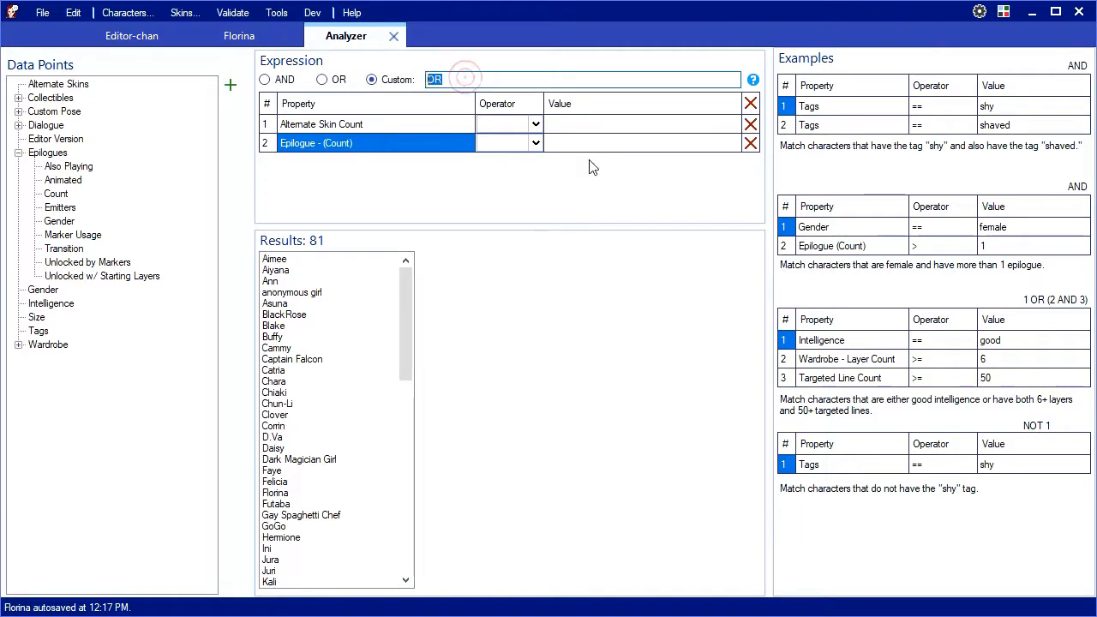
pyautogui.write('1 AND NOT 2')
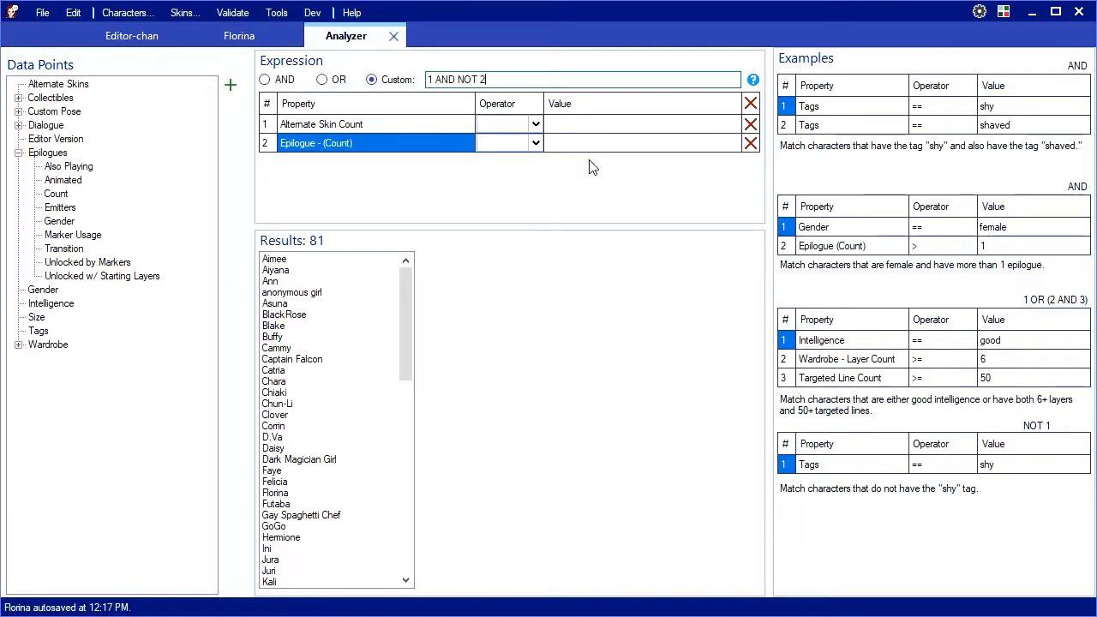
pyautogui.press('Tab')
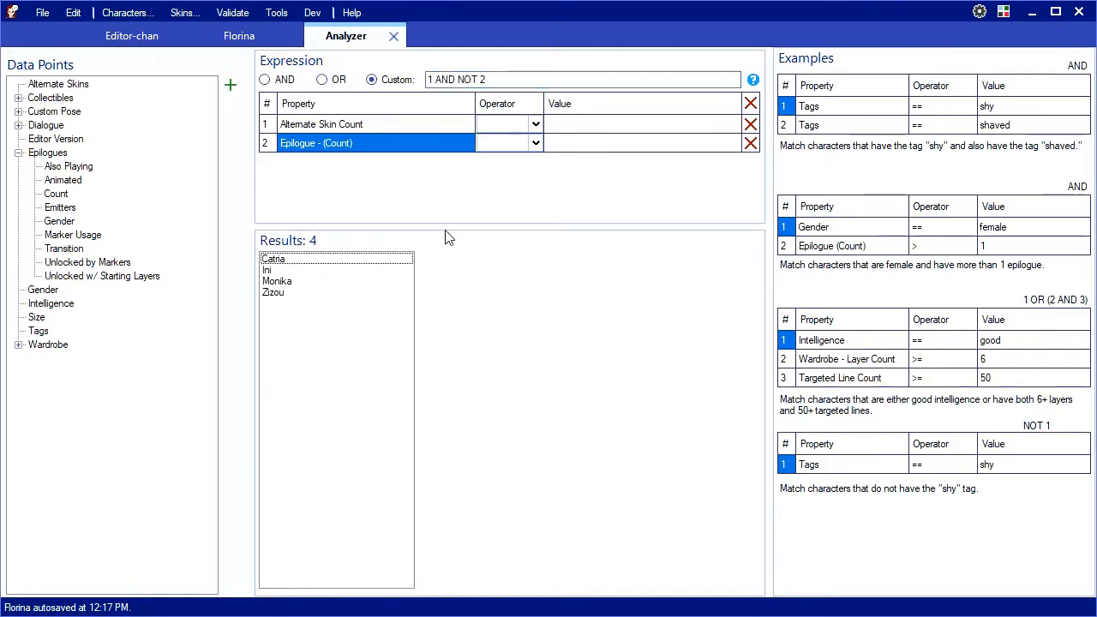